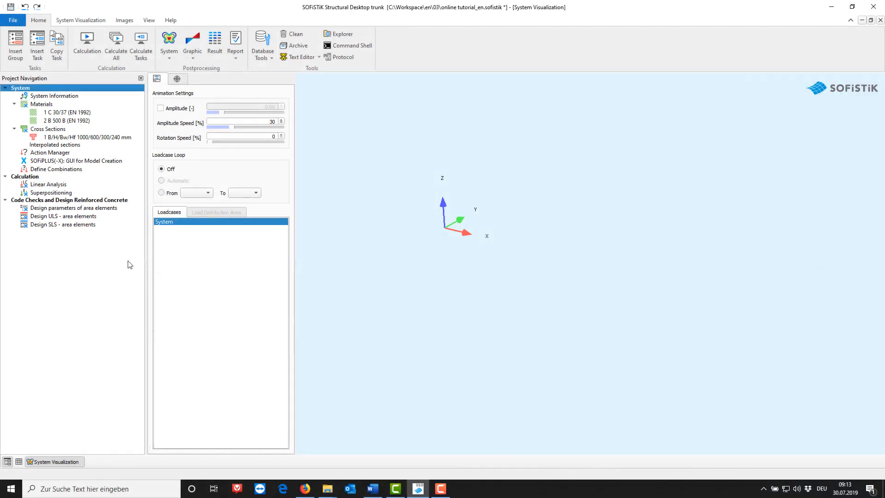
- Open the SOFiPLUS(-X) model creation task and draw a 20 by 10 rectangle with its first corner at 0,0
double_click(130, 162)
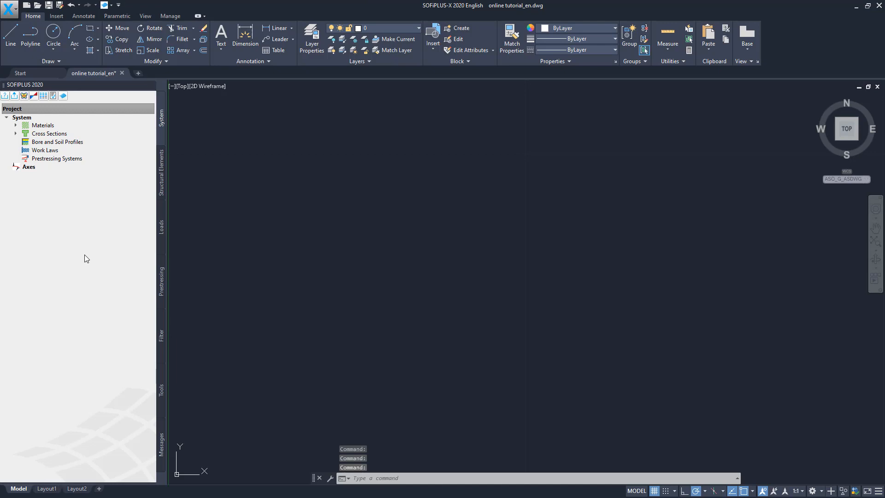
click(868, 7)
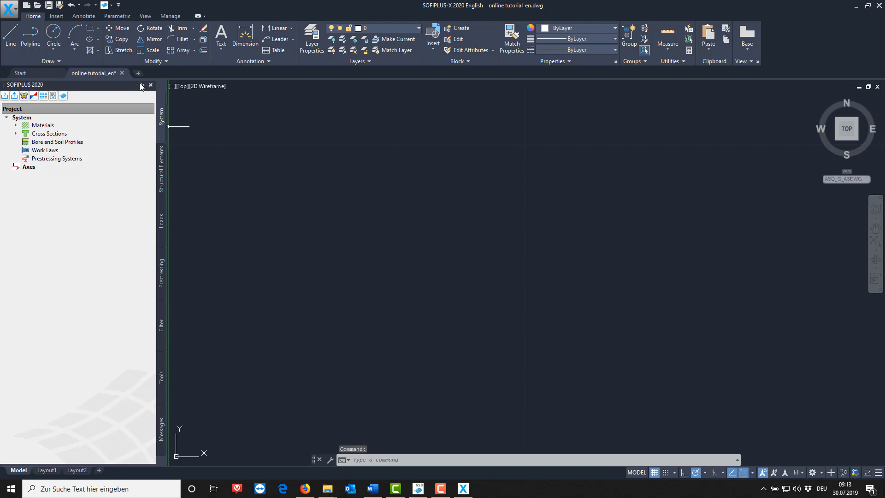
click(91, 29)
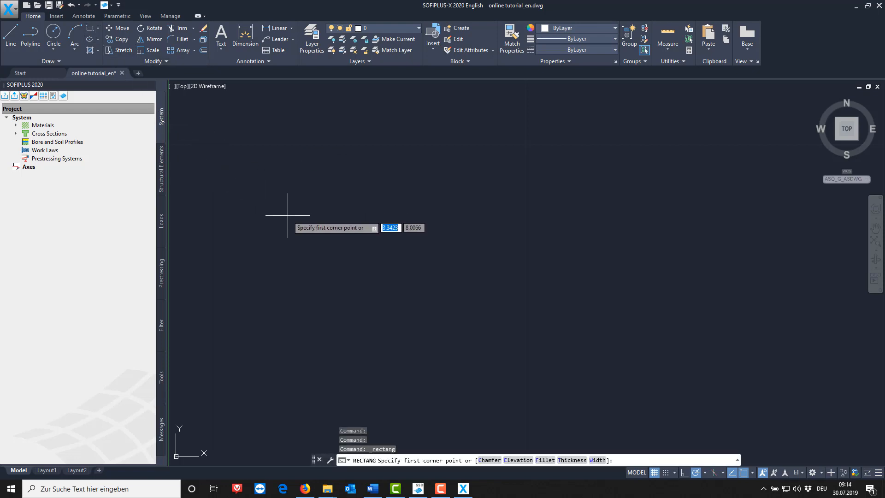
text(0)
key(Tab)
text(0)
key(Tab)
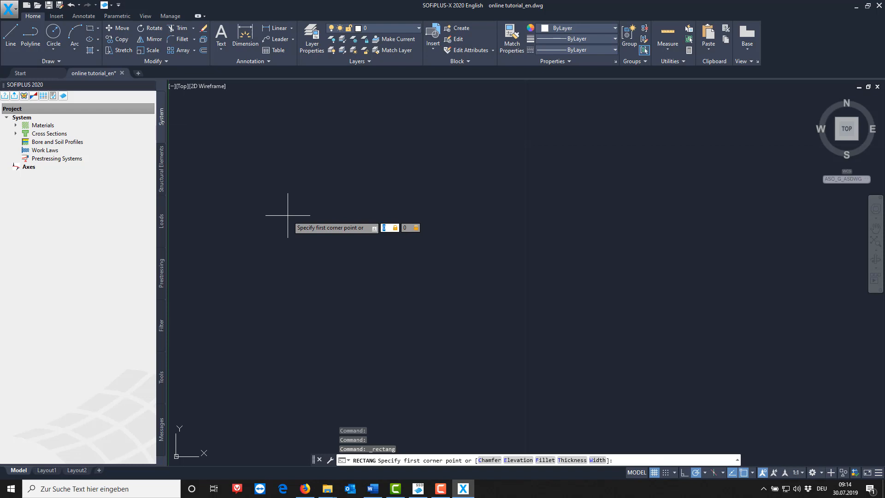
key(Return)
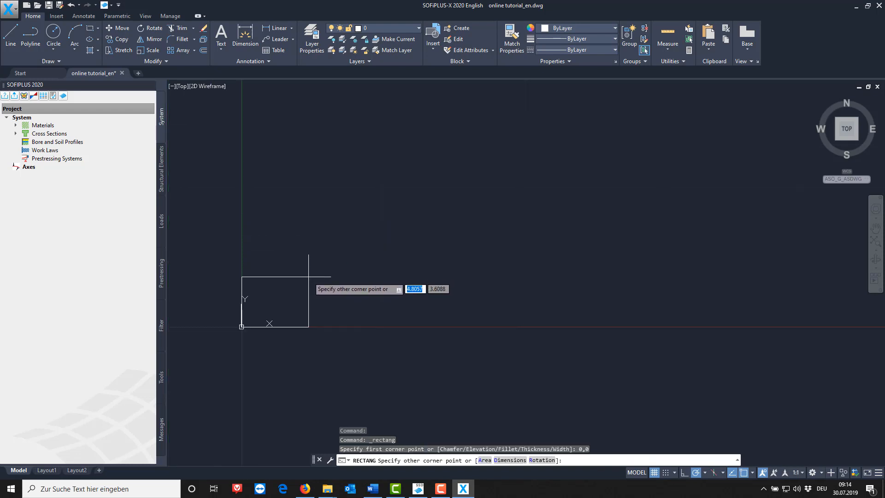
text(20)
key(Tab)
text(10)
key(Return)
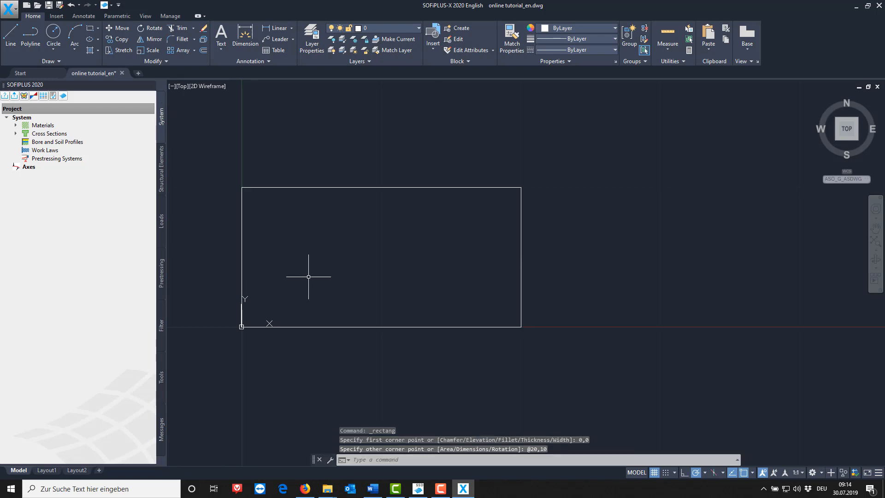
- Draw a vertical line from the midpoint of the rectangle's upper edge to the midpoint of its lower edge
click(10, 35)
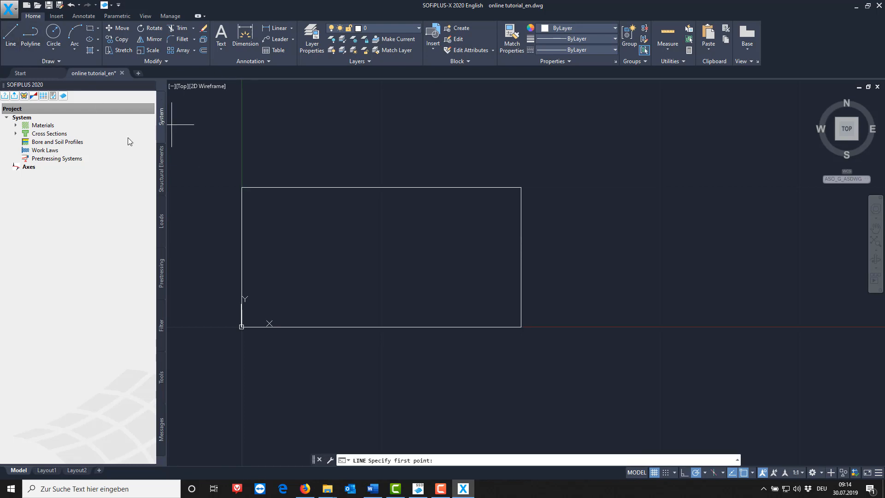
click(752, 473)
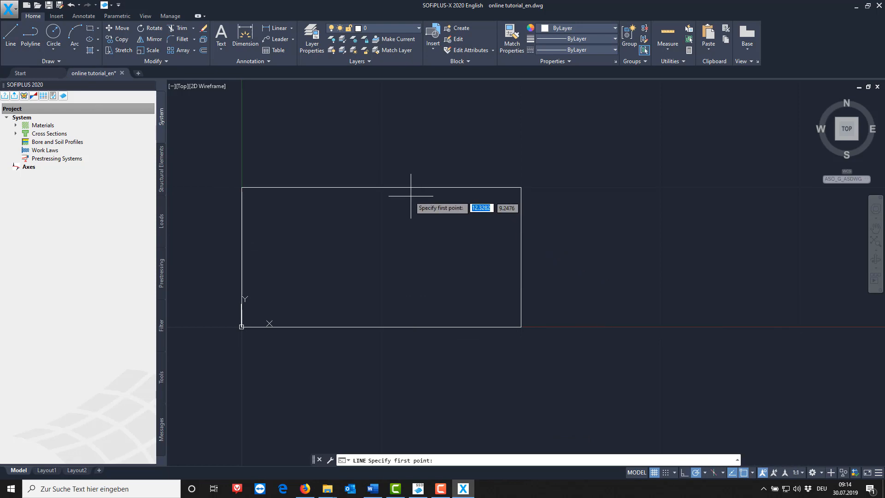
click(381, 188)
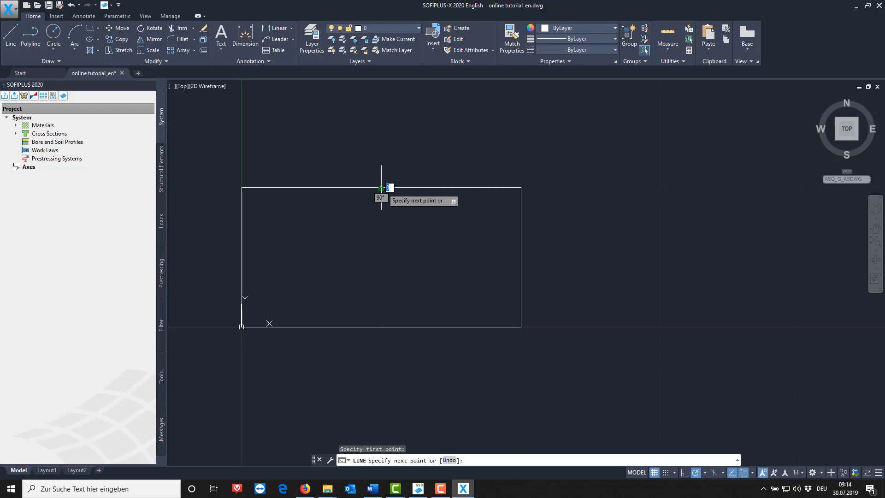
click(381, 327)
key(Return)
- Draw a horizontal line from the midpoint of the rectangle's left edge to the midpoint of the vertical dividing line
key(Return)
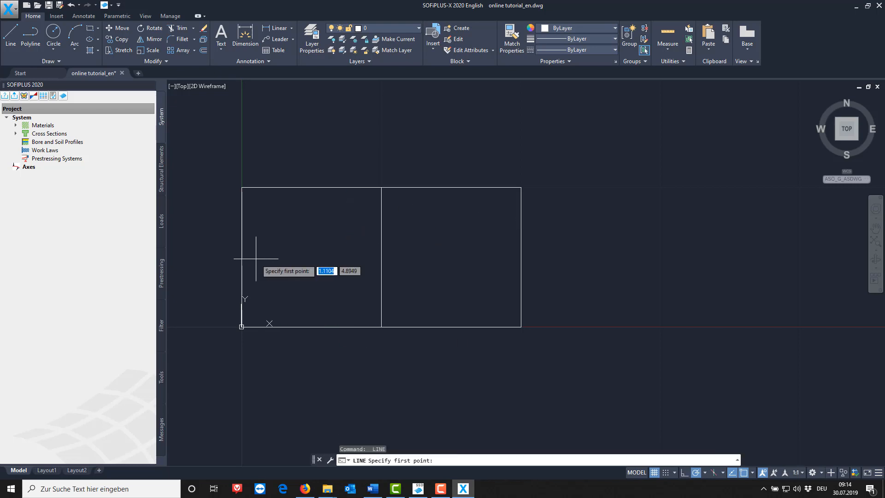
click(242, 257)
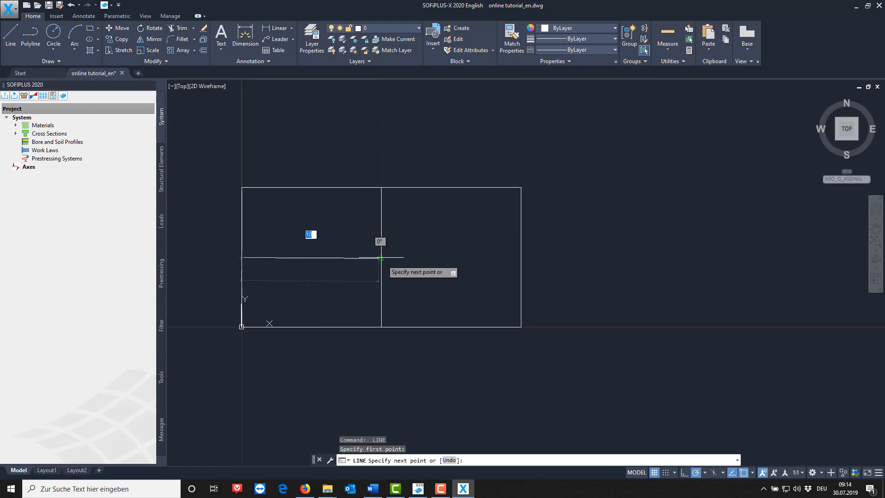
click(382, 258)
key(Return)
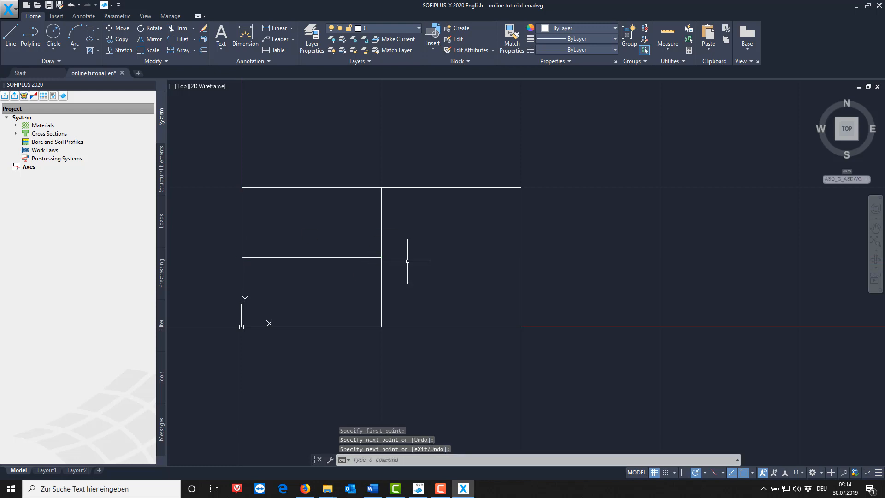
- Start a structural area with thickness 240 mm using the point-in-area option, picking inside the upper-left field of the rectangle
click(161, 186)
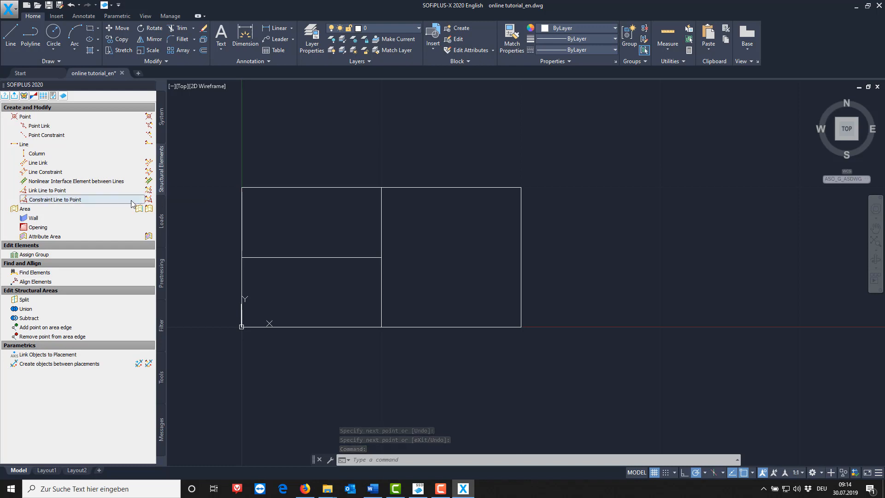
click(118, 211)
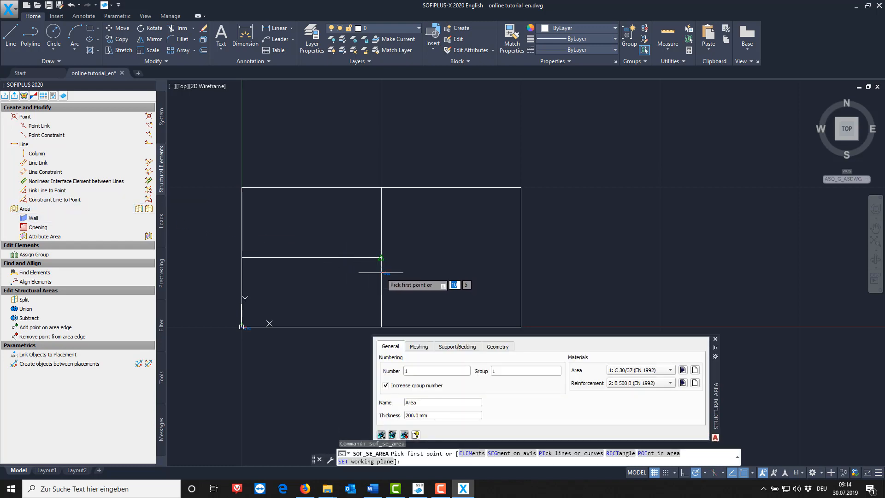
drag(420, 416, 393, 417)
text(240)
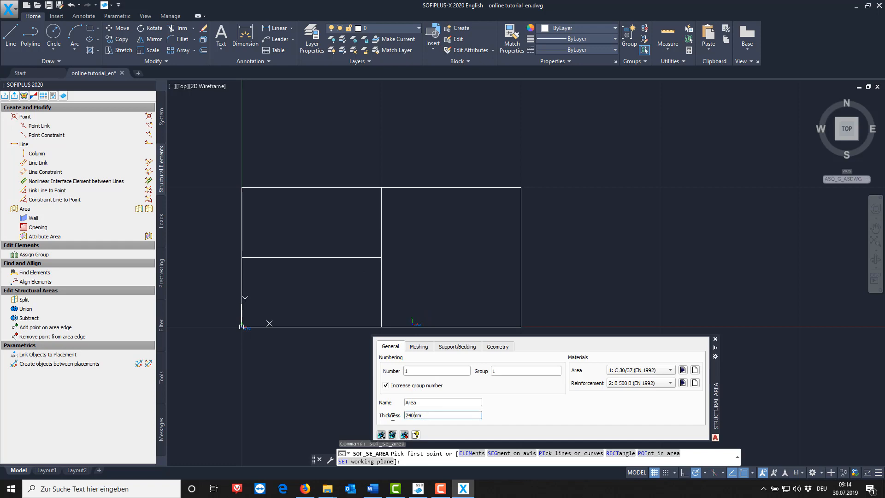
key(Tab)
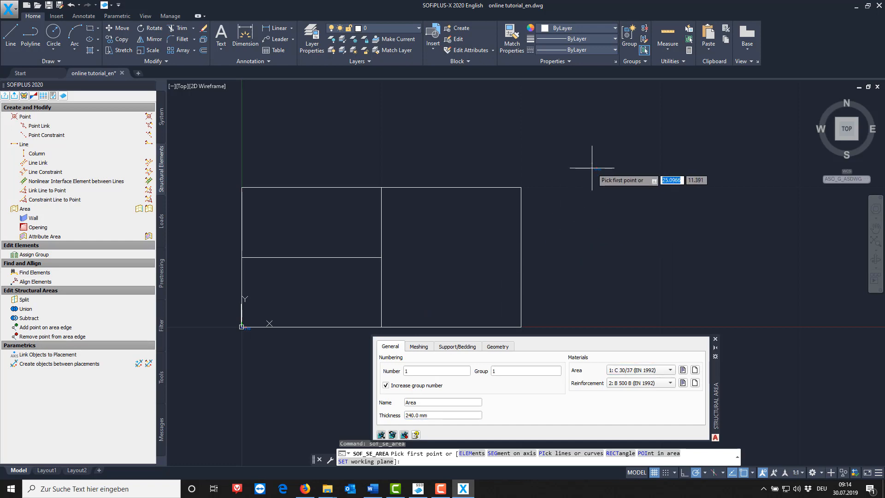
right_click(592, 168)
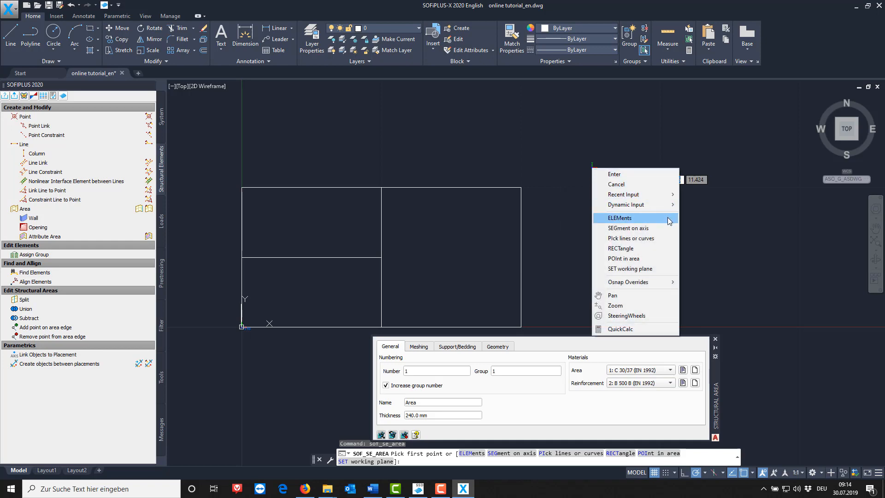
click(670, 262)
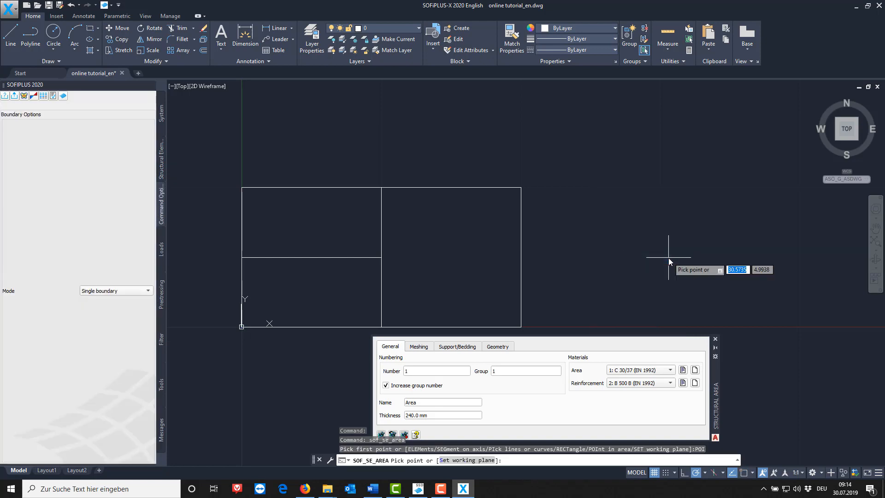
click(295, 231)
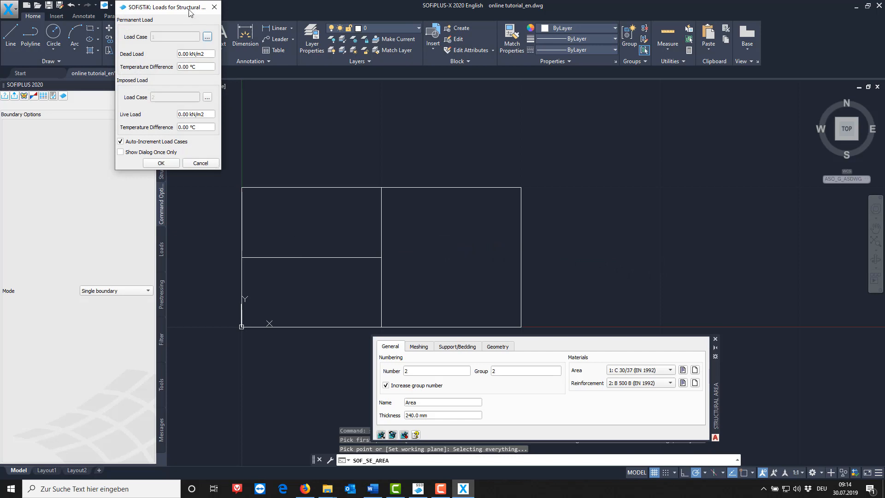
- Assign the structural area a dead load of 1 kN/m2 and a live load of 3 kN/m2, showing the loads dialog once only
mouse_move(187, 10)
mouse_down()
mouse_move(607, 144)
mouse_move(675, 155)
mouse_up()
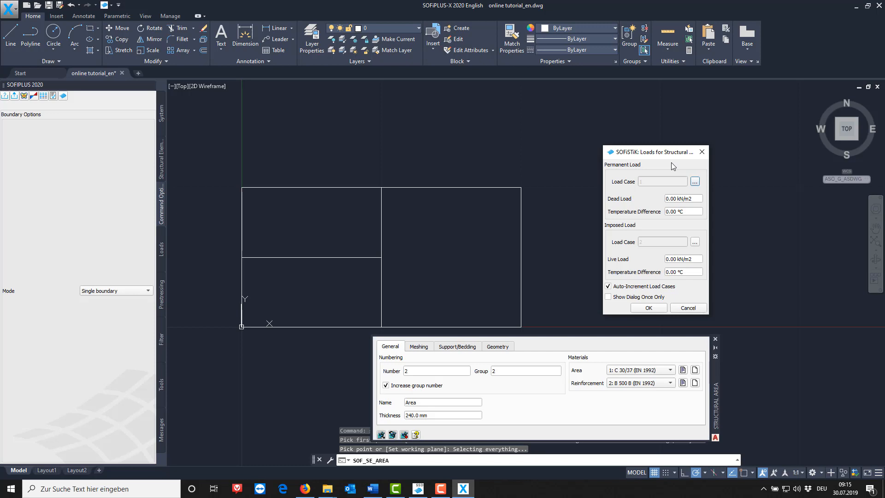
click(693, 198)
drag(693, 198, 652, 198)
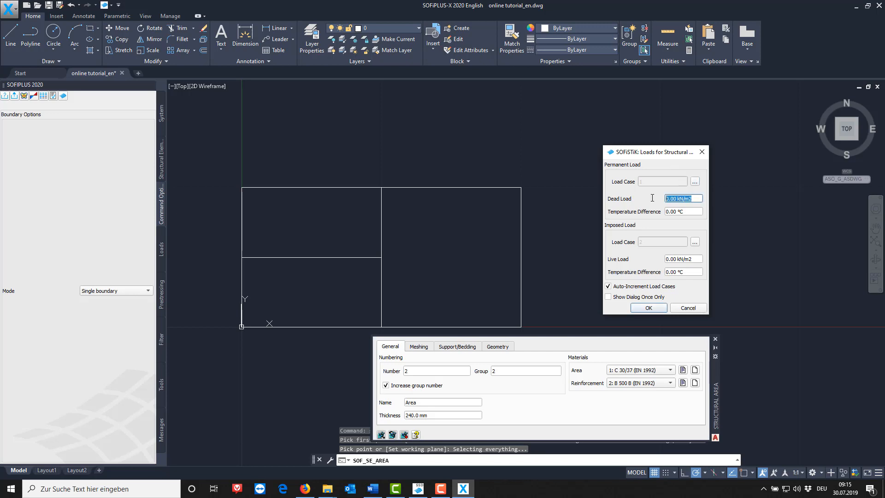
text(1)
key(Tab)
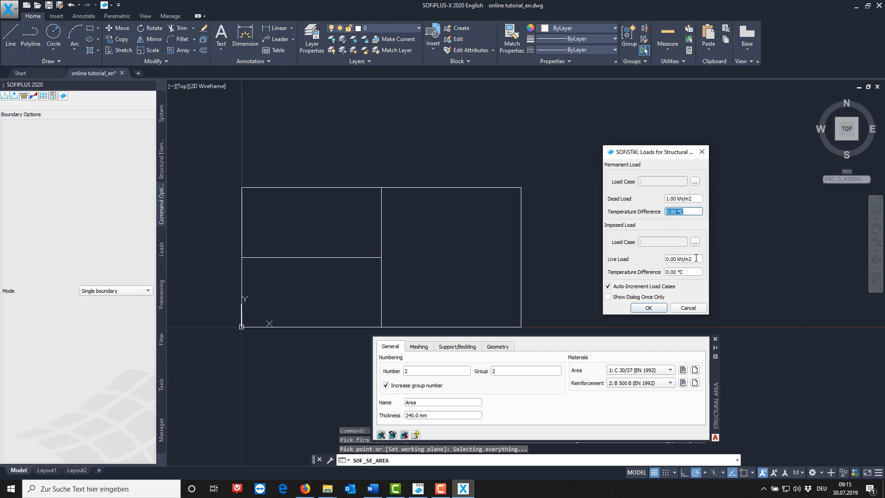
drag(694, 258, 667, 259)
text(3)
key(Tab)
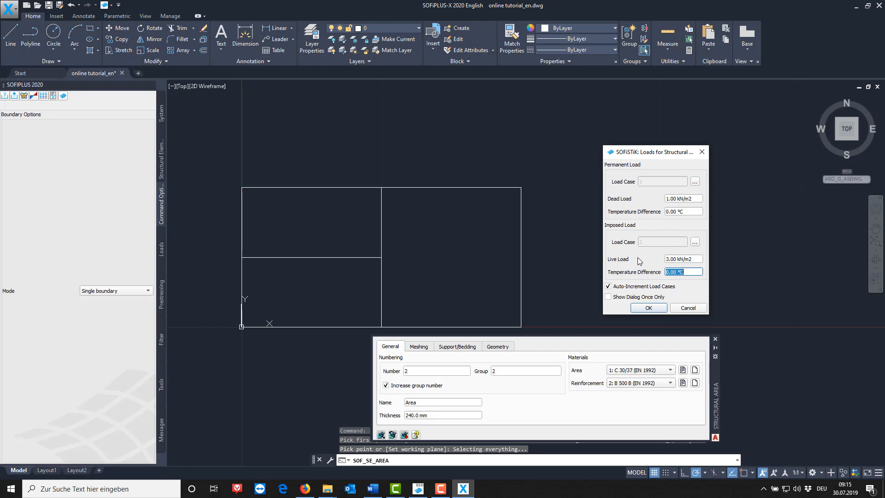
click(608, 297)
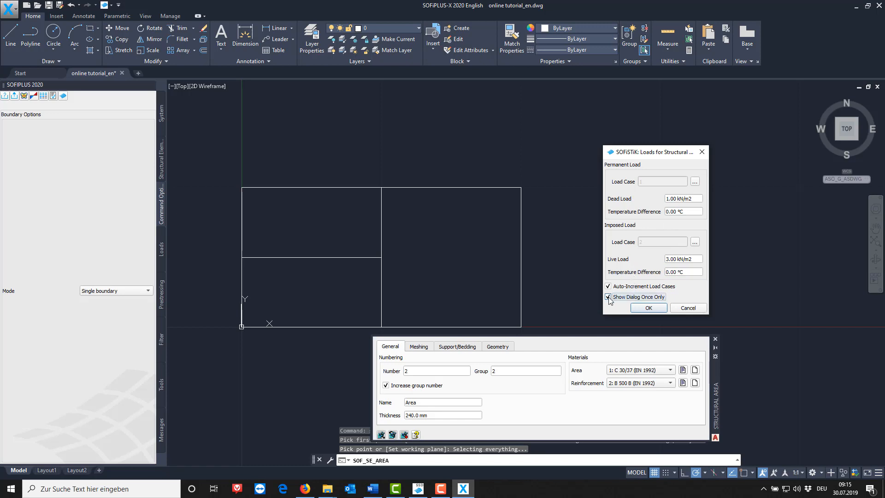
click(642, 310)
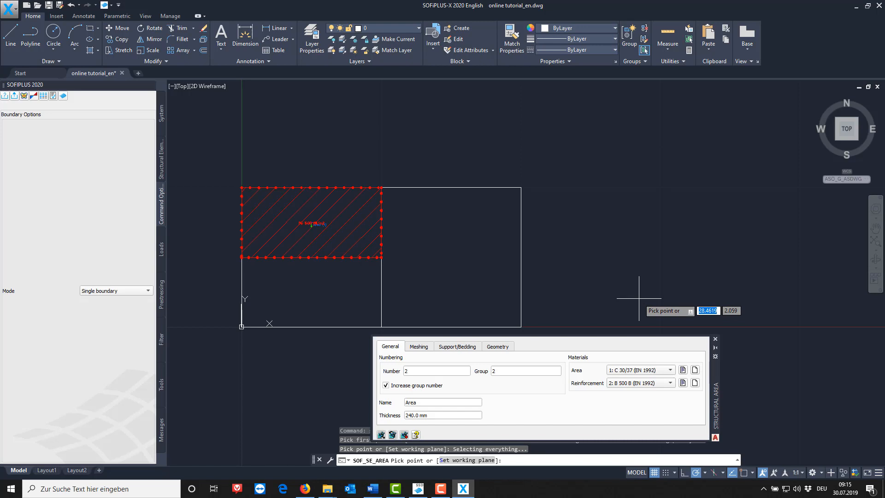
- Create structural areas in the lower-left field and the right field of the rectangle, and end the area command
scroll(295, 233, up, 5)
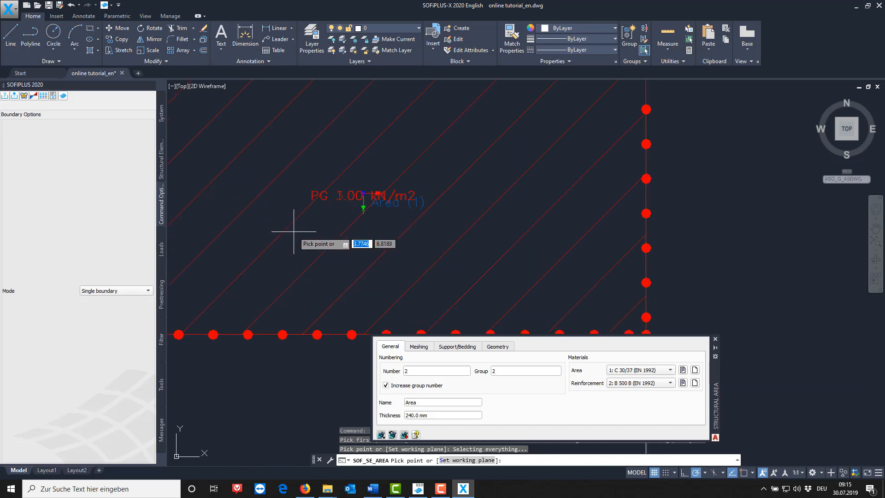
scroll(295, 235, down, 5)
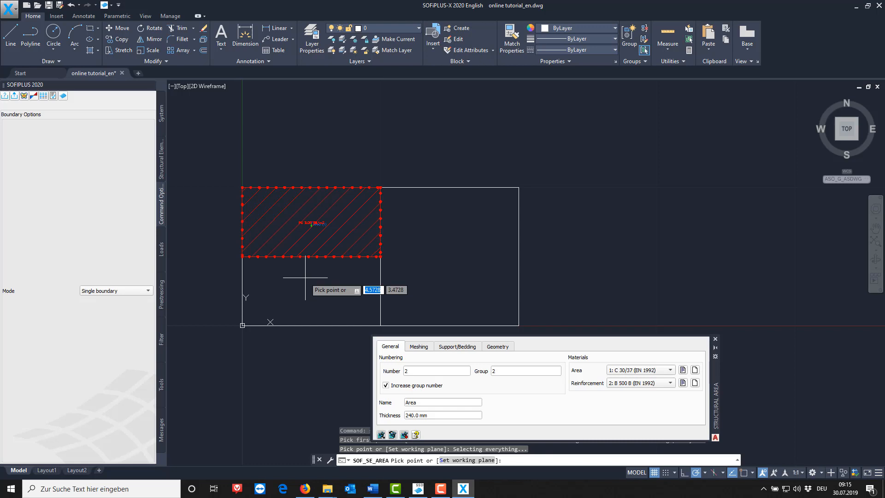
click(305, 277)
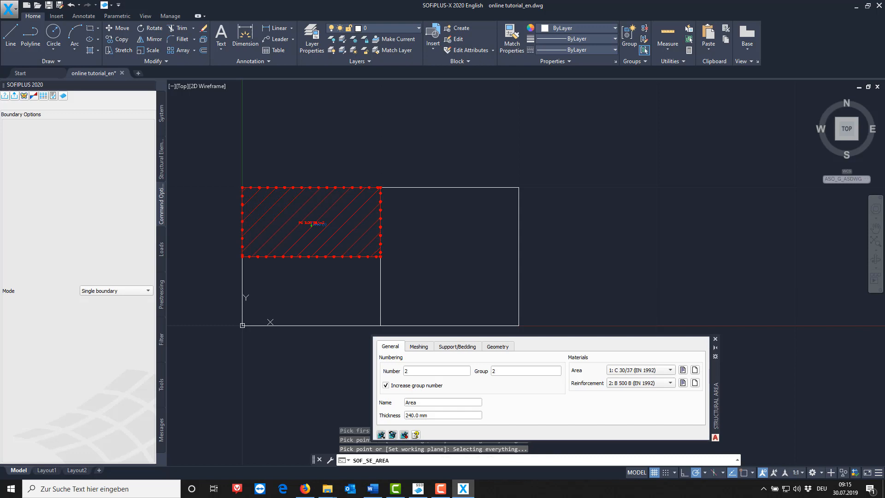
click(432, 259)
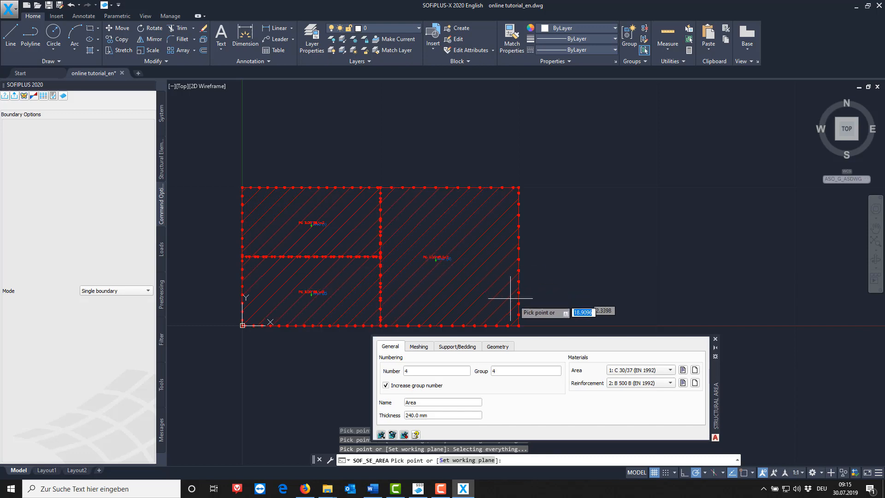
click(715, 340)
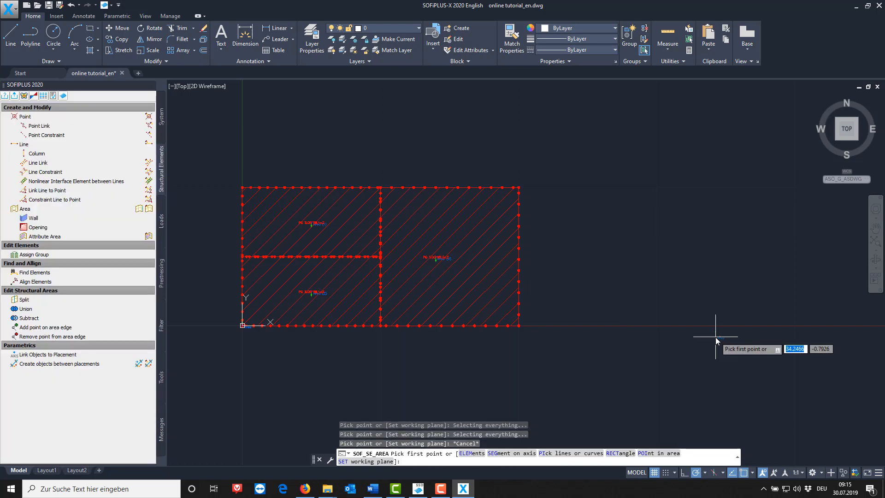
key(Escape)
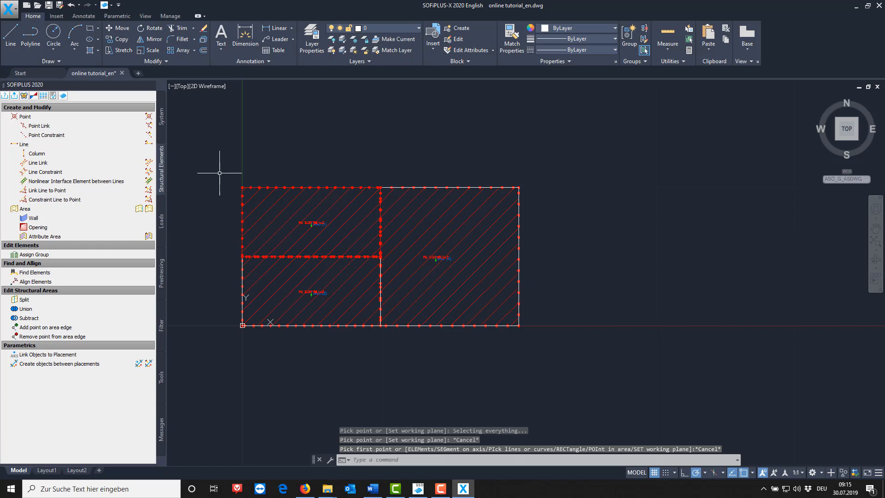
- Export and mesh the entire system with loads, using quadrangle elements and automatic mesh density, and switch back to SOFiSTiK Structural Desktop
click(14, 96)
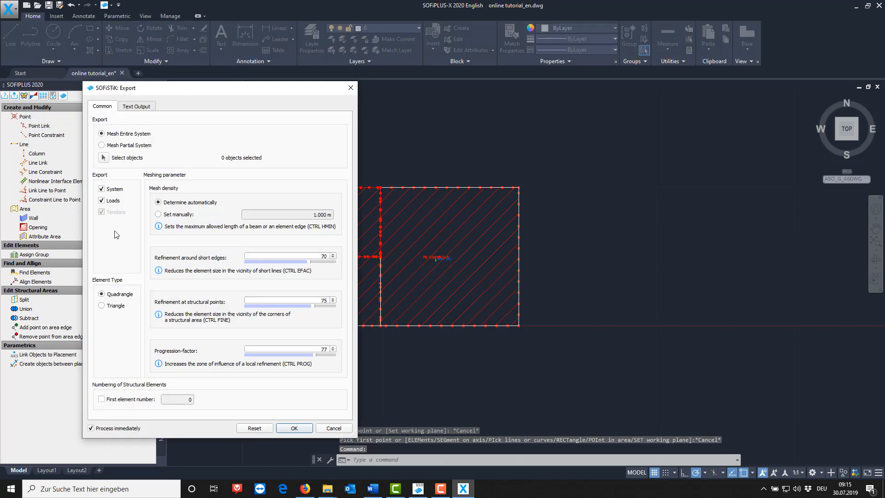
click(293, 429)
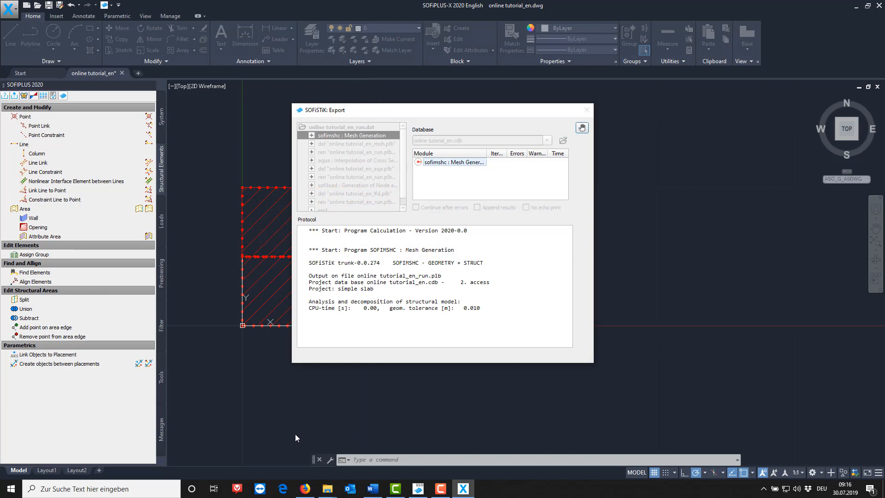
click(161, 430)
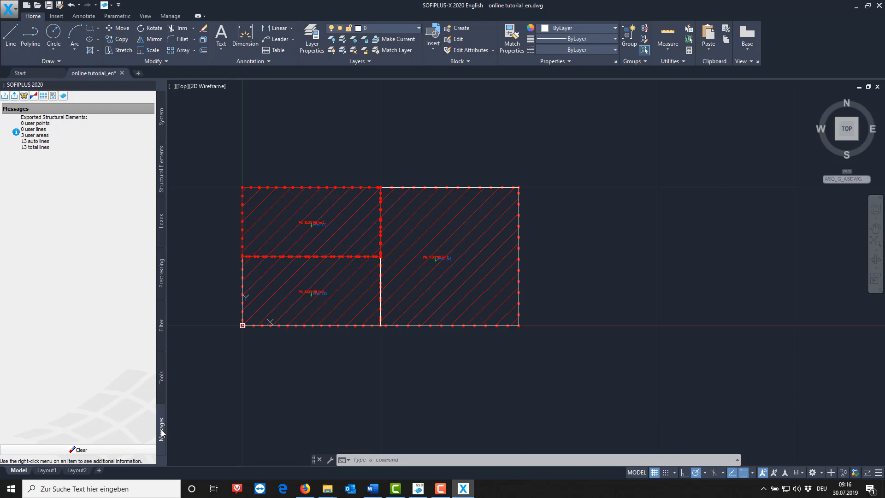
click(418, 488)
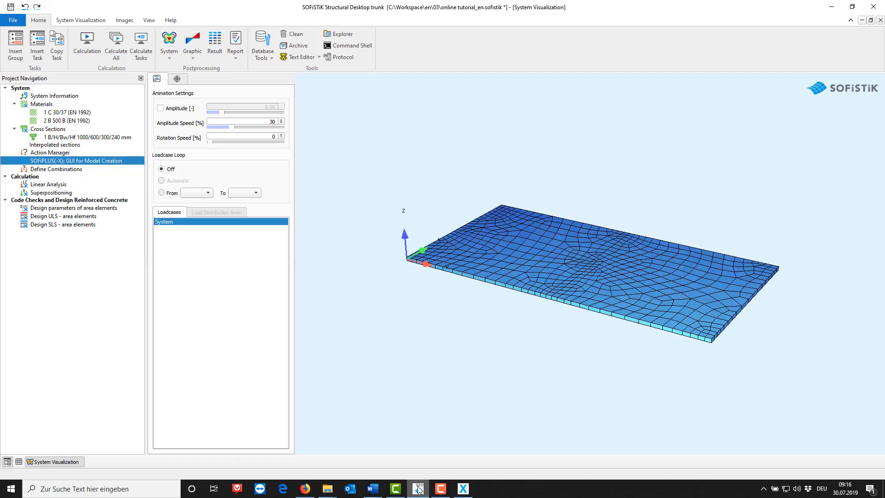
- Switch back to SOFiPLUS-X and set the dead weight factor of the Dead Load load case to 1
drag(380, 392, 451, 375)
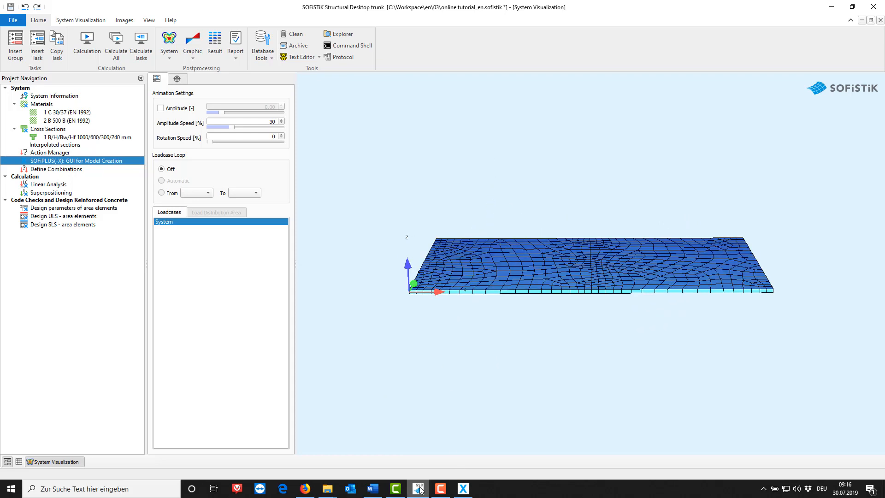
click(463, 489)
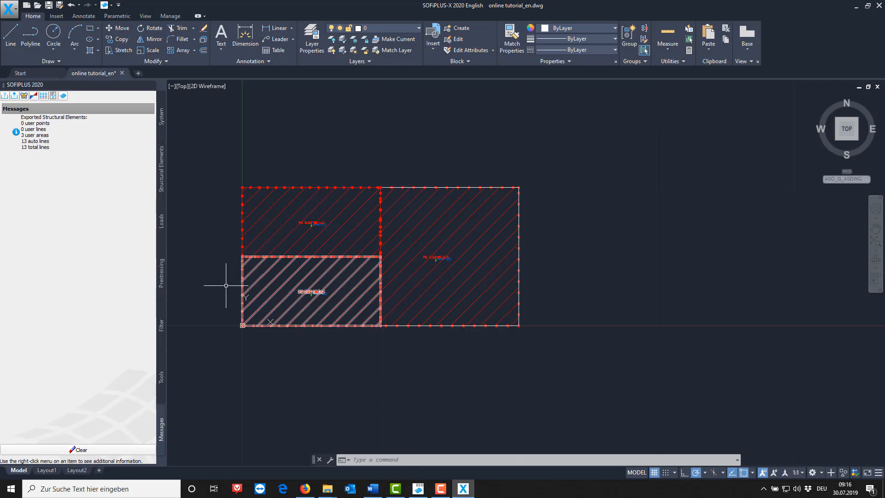
click(162, 233)
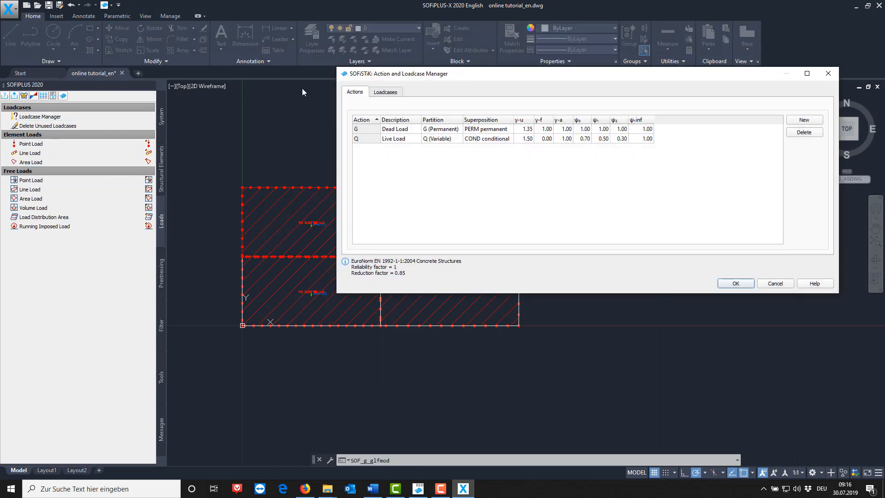
click(389, 93)
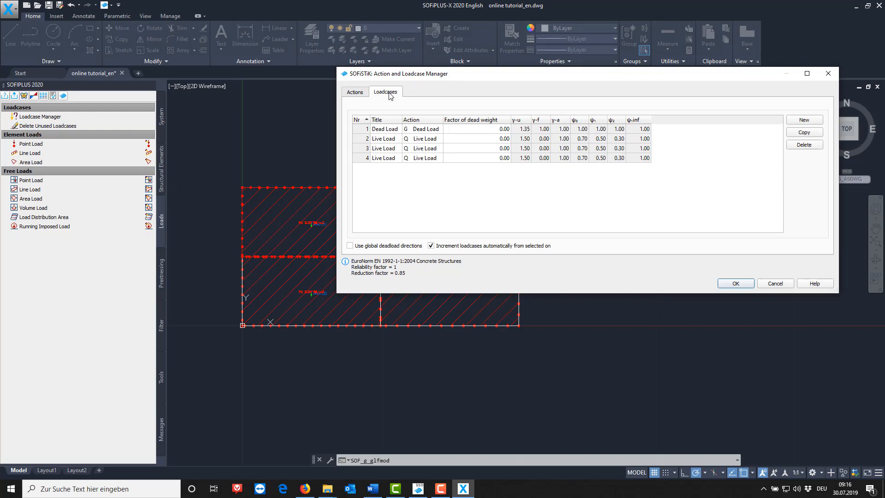
double_click(479, 130)
text(1)
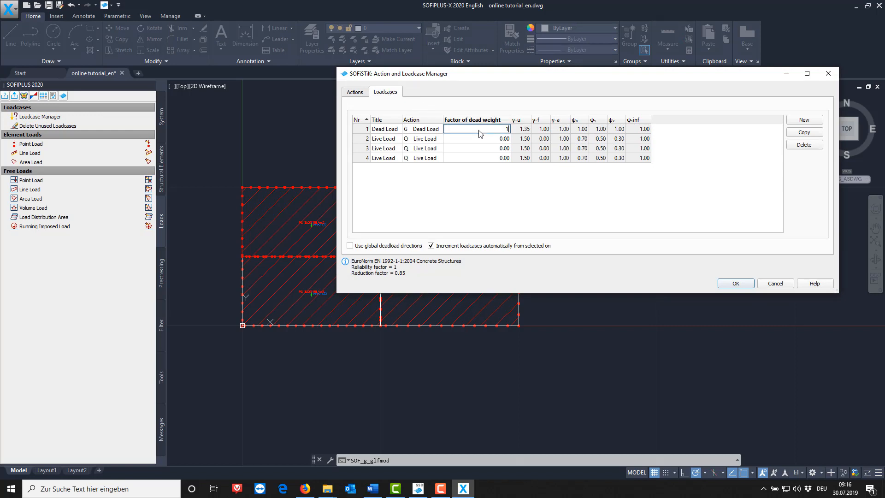
key(Return)
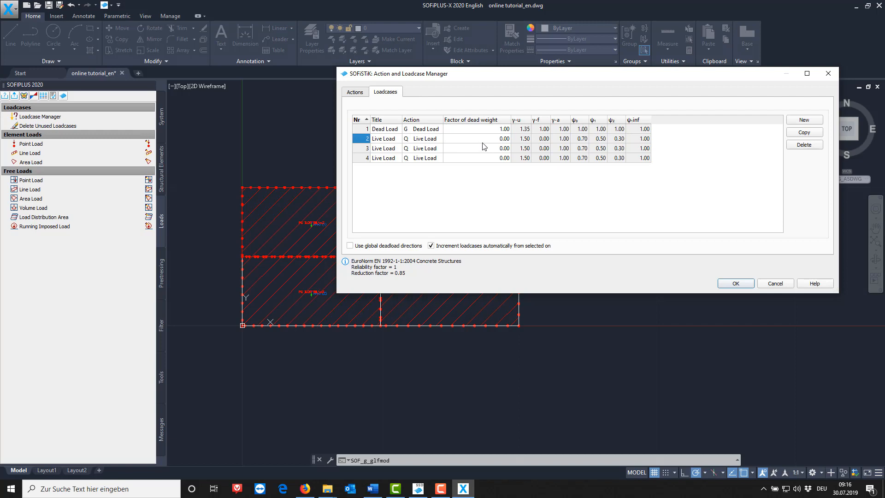
click(728, 286)
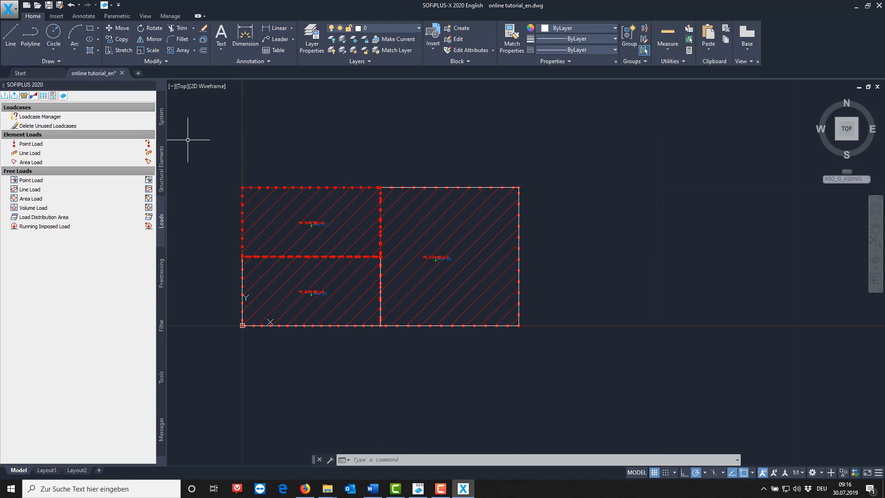
- Open the upper-left structural area for modification, examine its dead and live load settings, and close it without changes
click(161, 166)
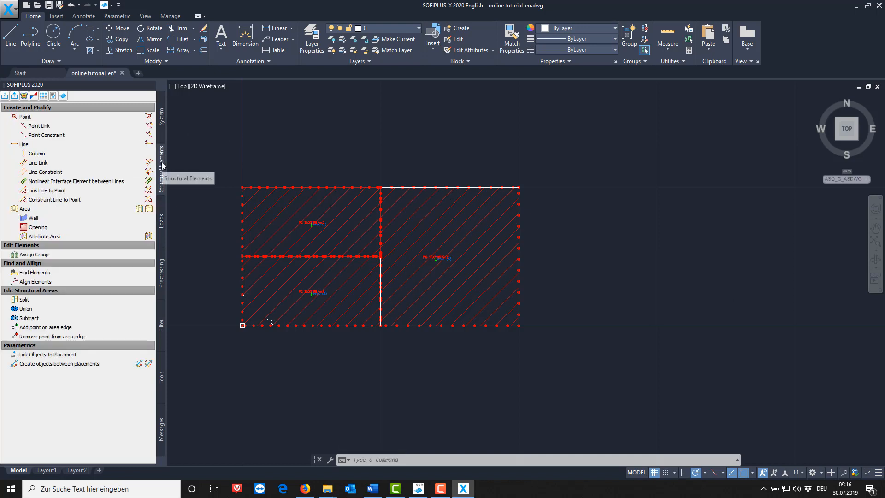
click(149, 209)
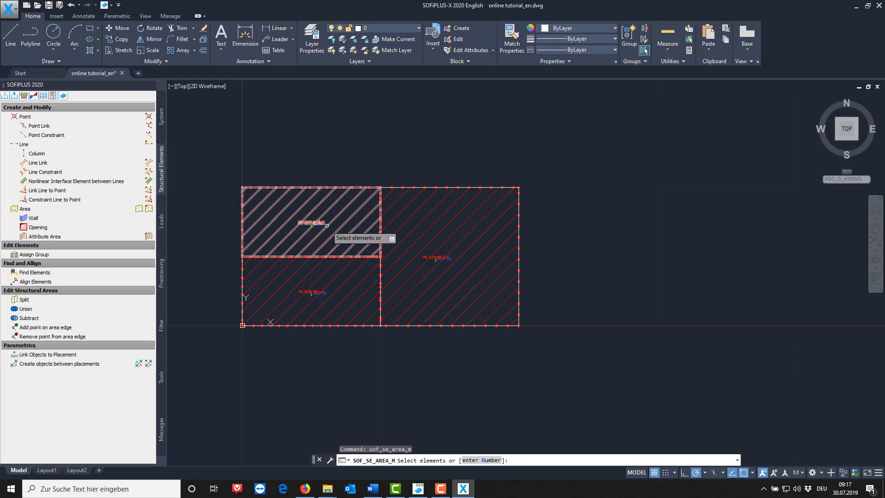
scroll(325, 225, up, 5)
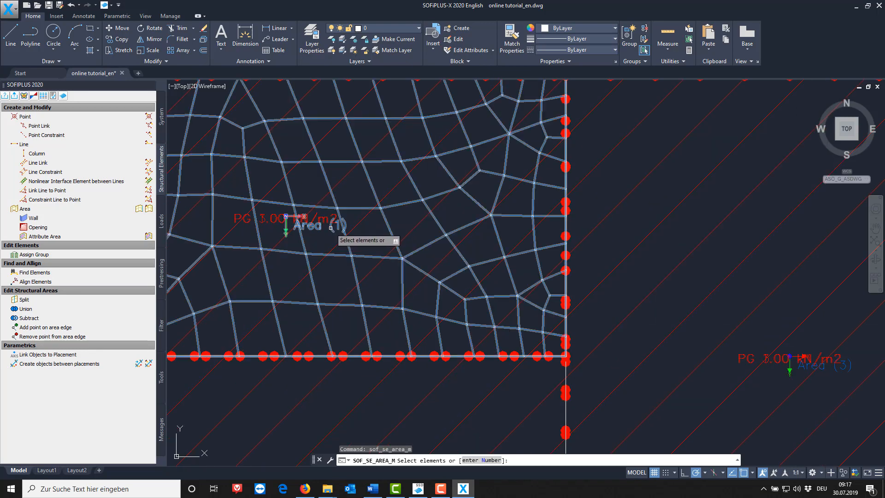
click(332, 228)
key(Return)
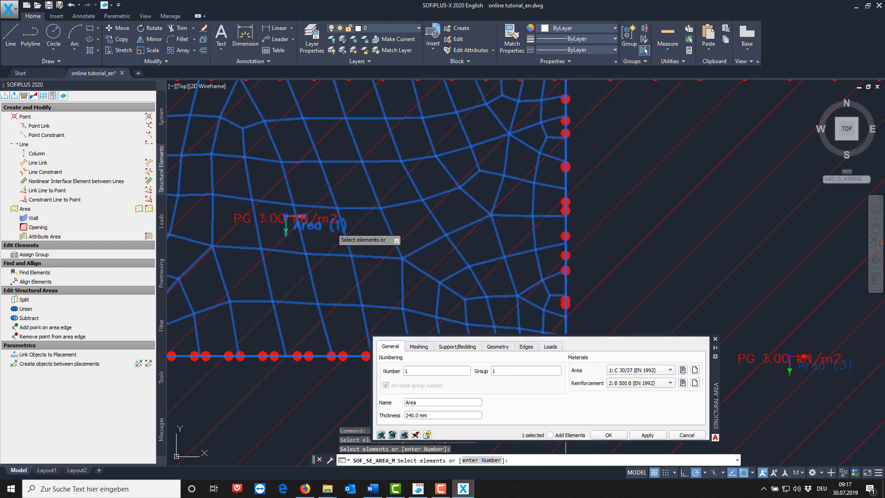
click(551, 346)
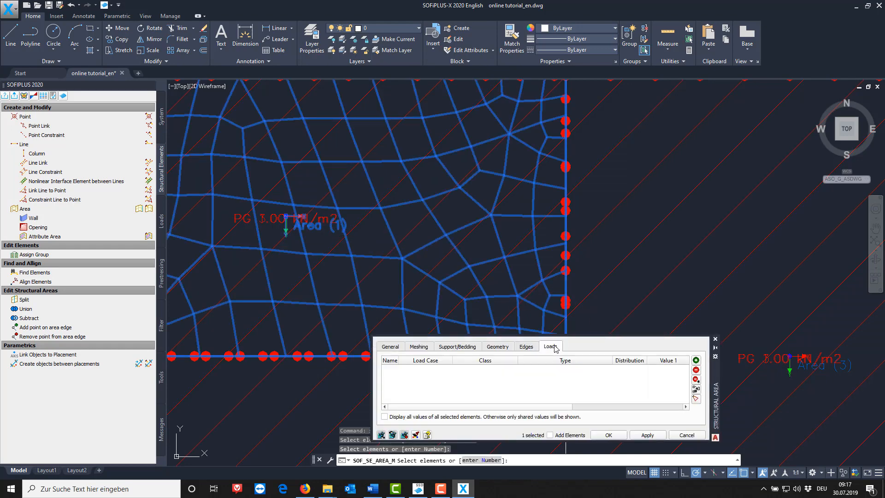
click(696, 398)
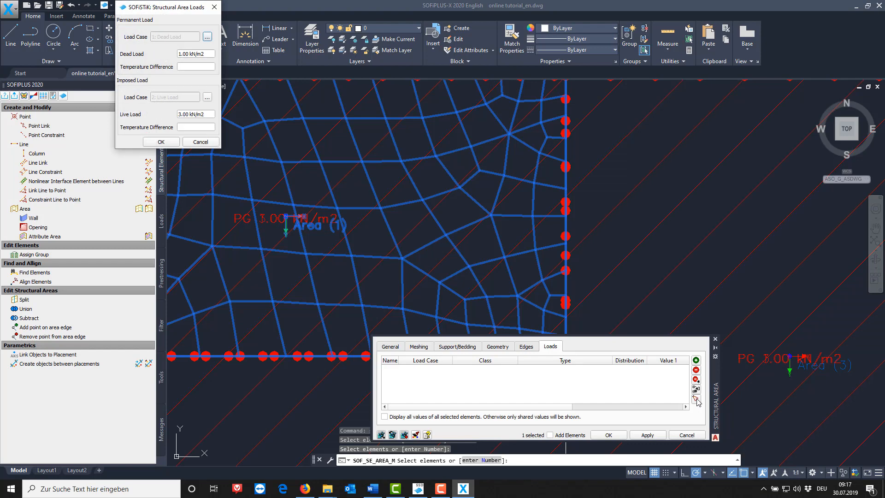
drag(169, 7, 262, 257)
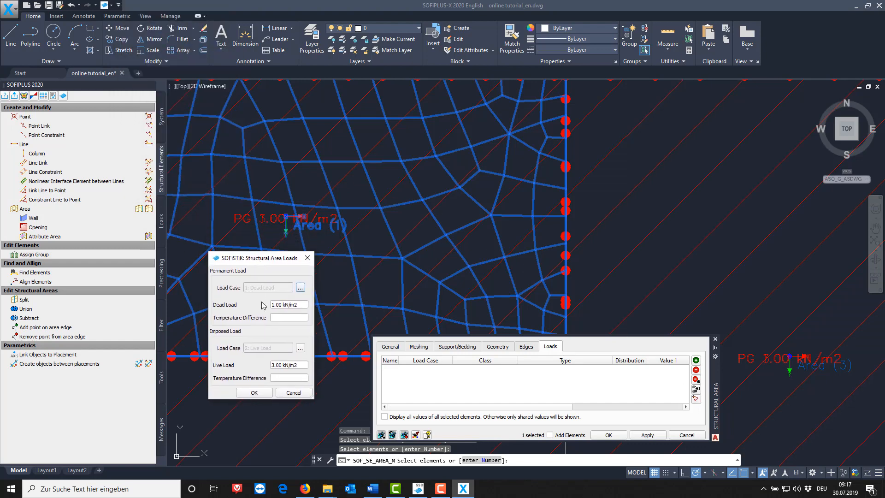
click(294, 393)
click(715, 340)
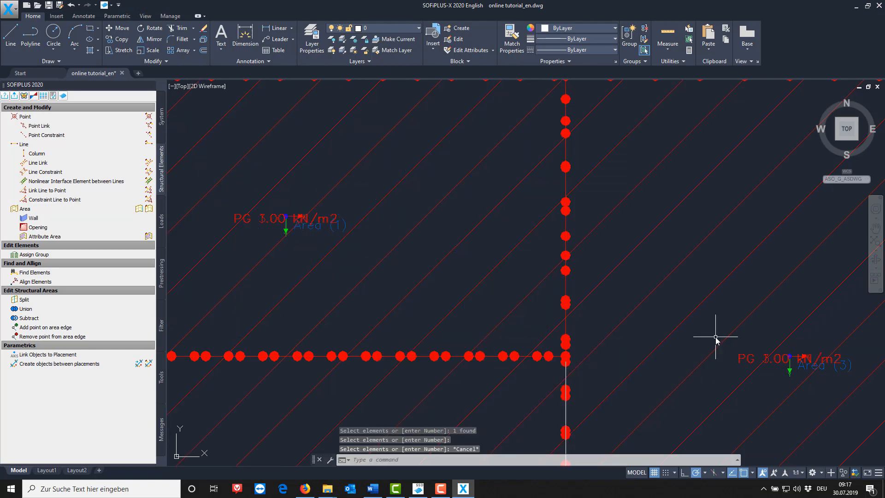
- Start a structural line with a global PZZ support, using the option to pick existing lines or curves
scroll(631, 323, down, 4)
scroll(630, 324, down, 2)
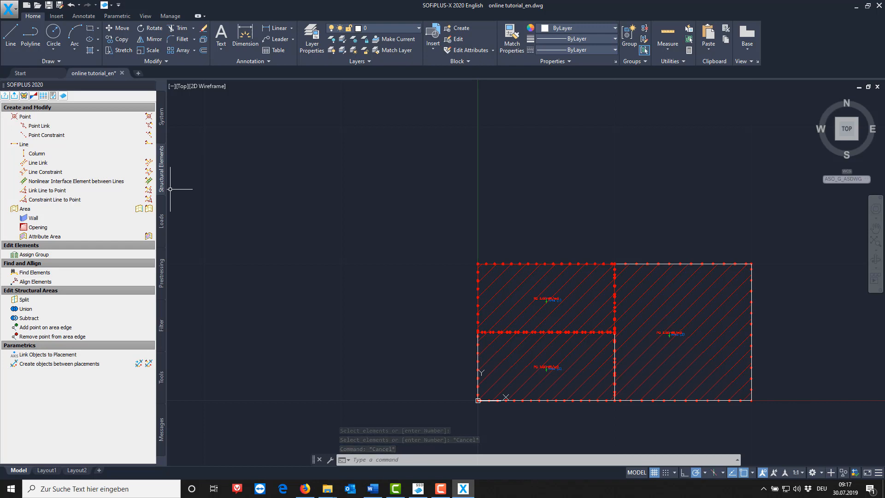
click(114, 145)
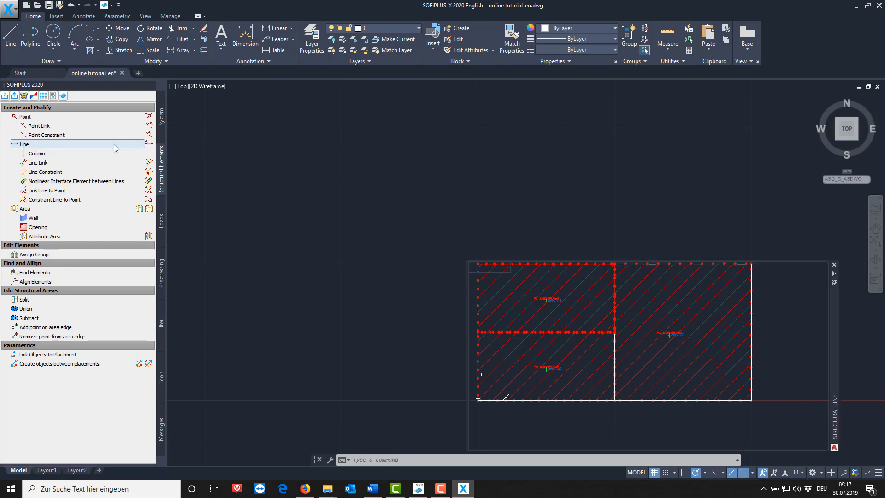
mouse_move(327, 273)
middle_down()
mouse_move(316, 154)
mouse_move(332, 130)
middle_up()
click(604, 295)
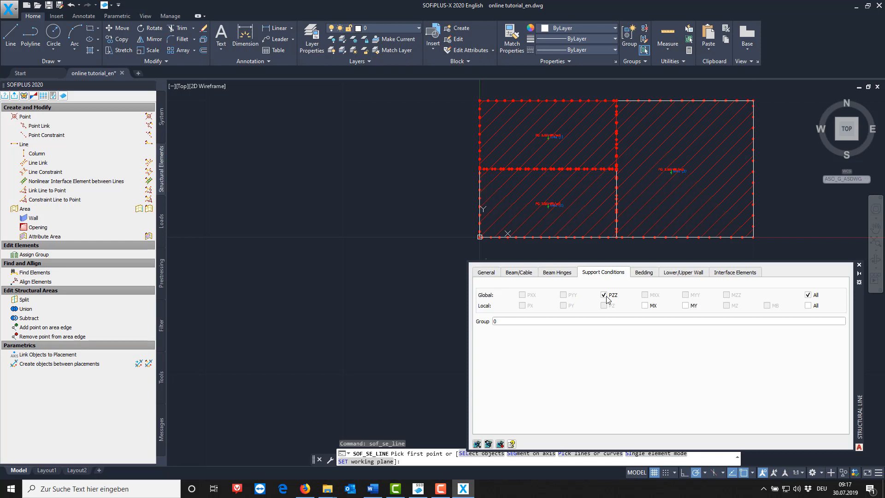
right_click(314, 150)
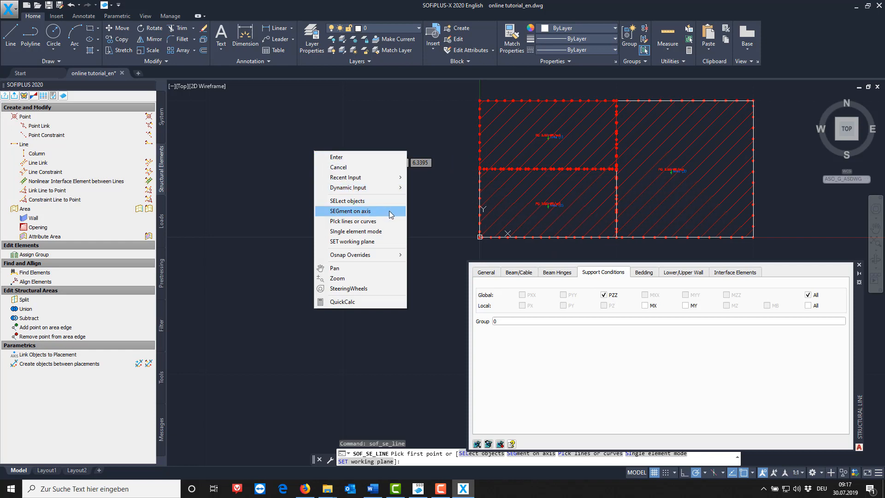
click(359, 221)
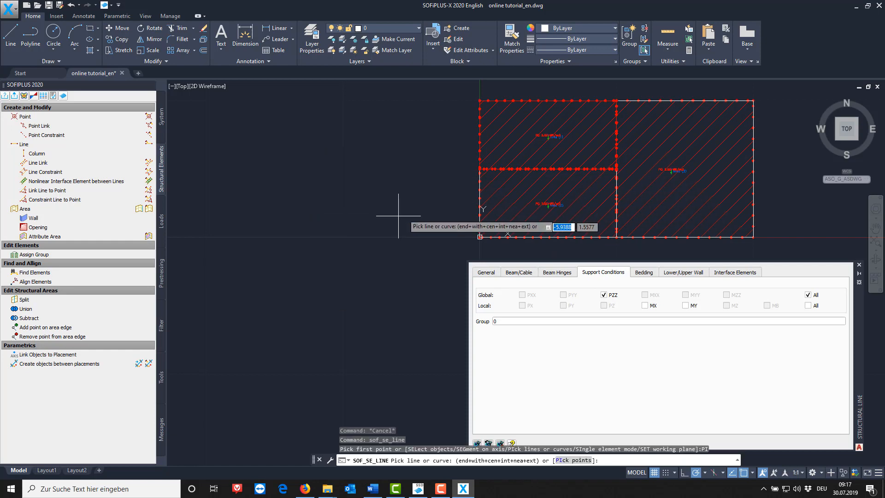
- Create supported structural lines along the upper, right and lower edges of the slab, choosing the line wherever several curves overlap
click(572, 101)
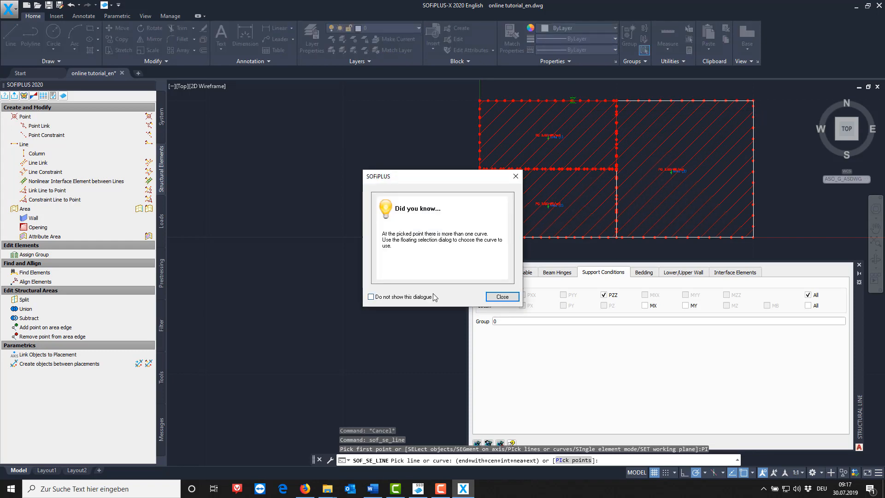
click(502, 296)
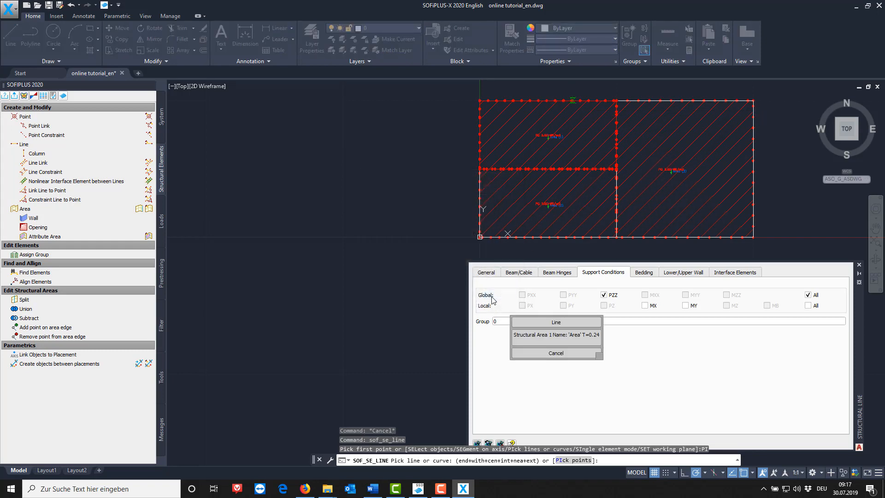
click(525, 320)
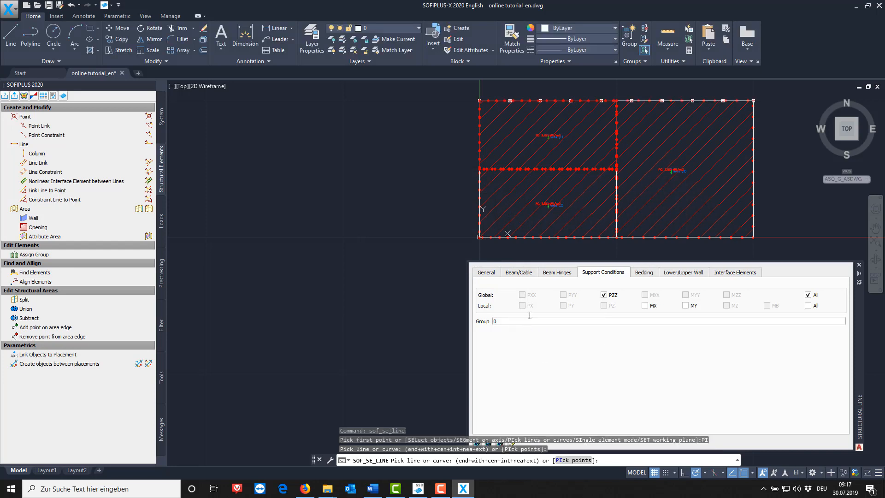
click(753, 167)
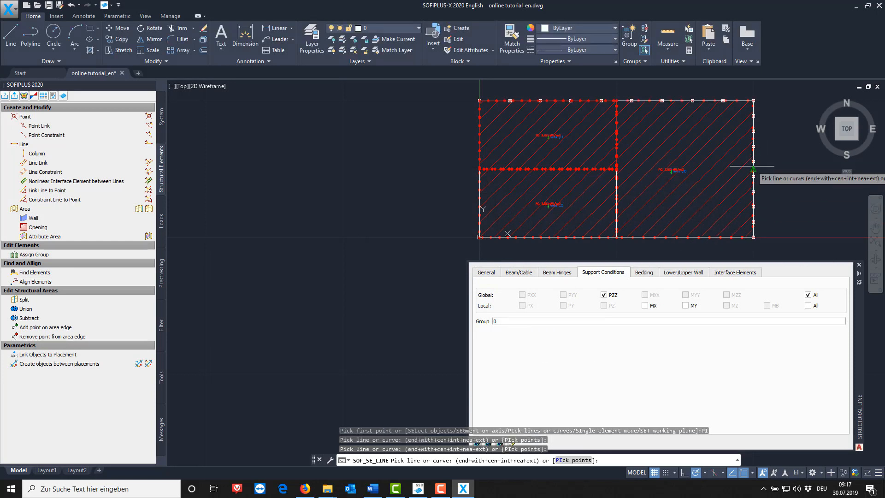
click(687, 234)
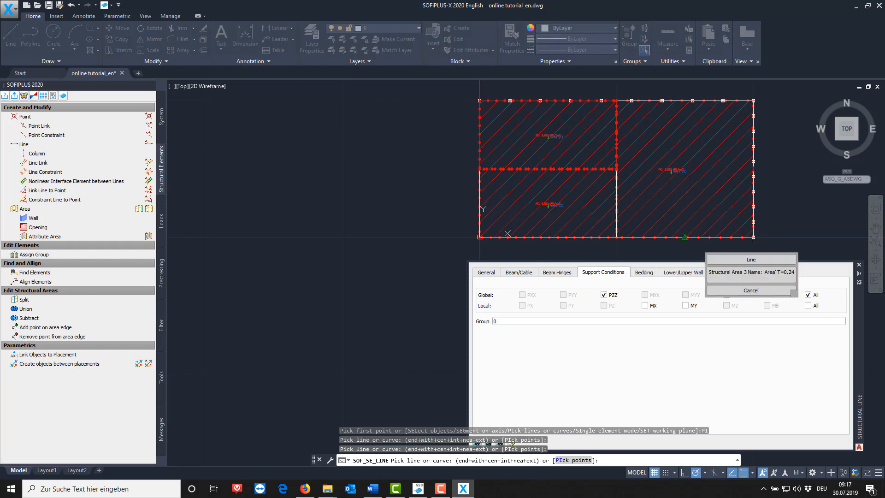
click(731, 259)
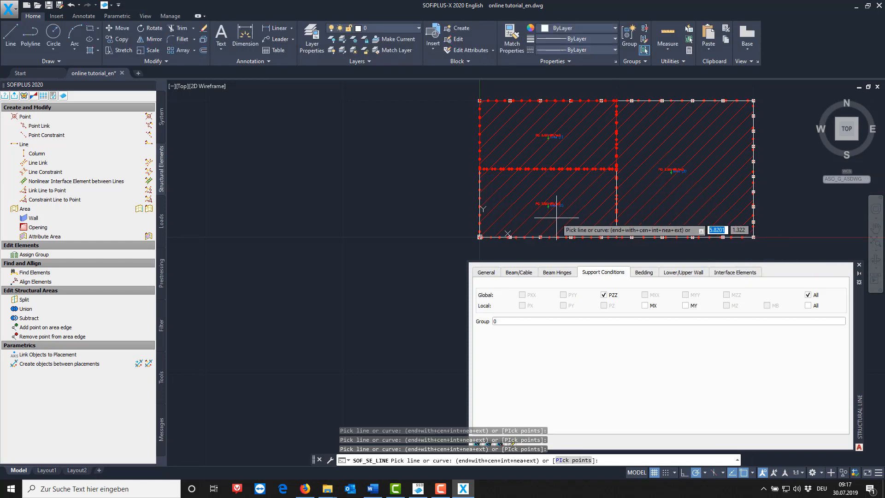
- Create supported structural lines along the slab's left edge and the vertical dividing line, and end the line command
click(507, 234)
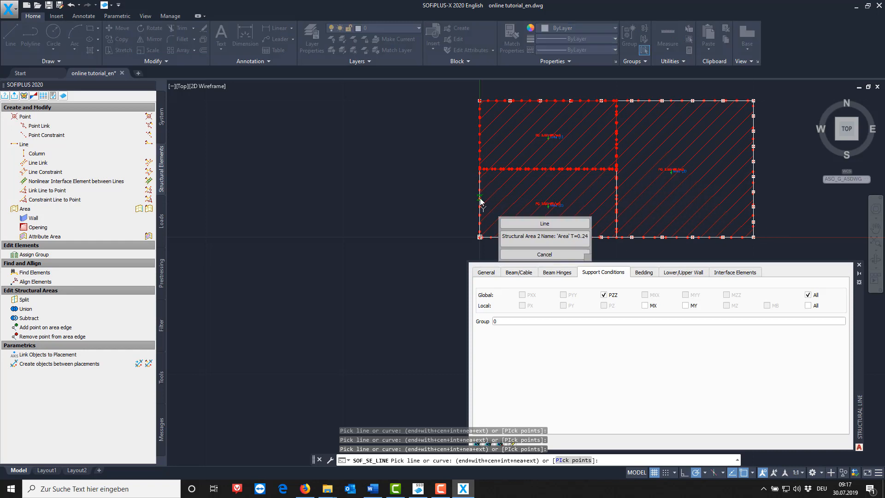
click(510, 223)
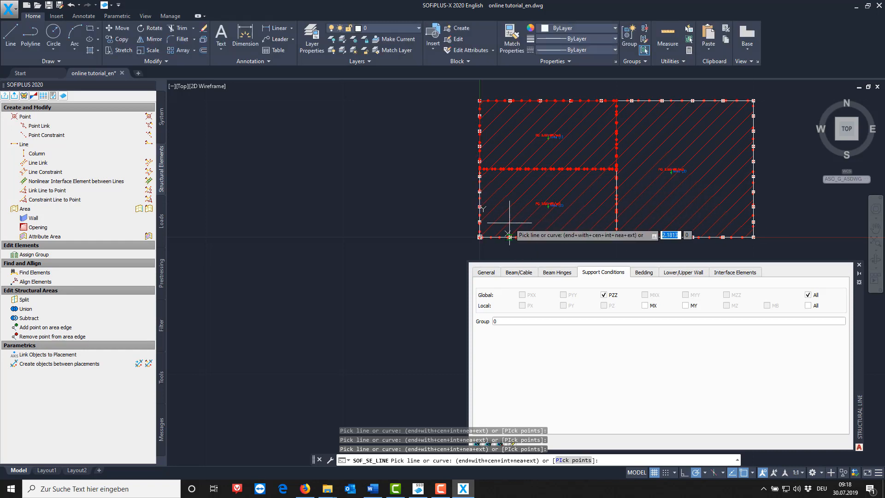
click(617, 193)
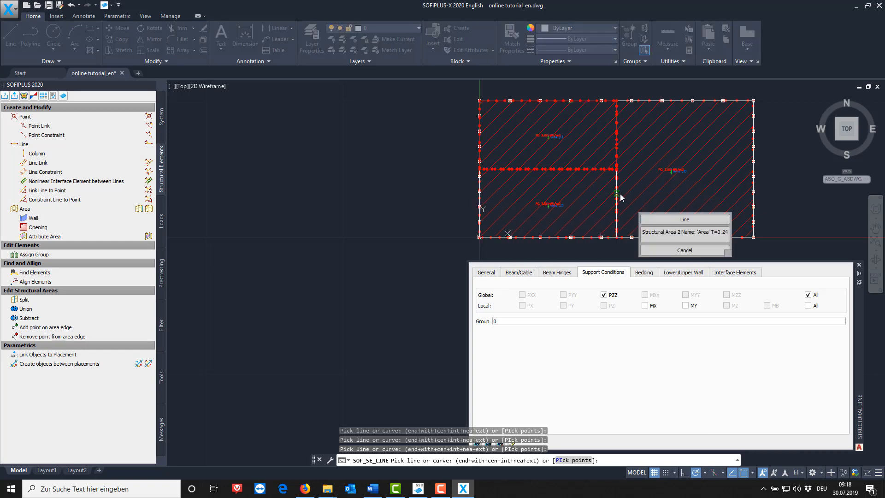
click(657, 221)
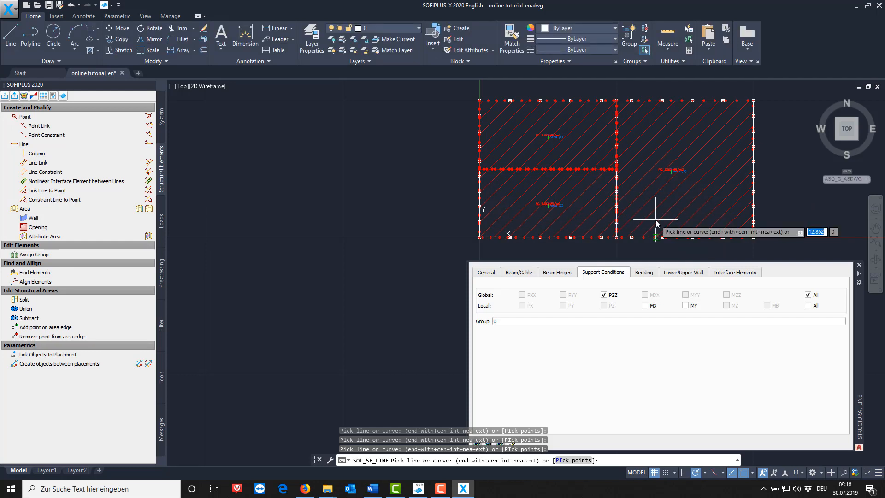
click(859, 264)
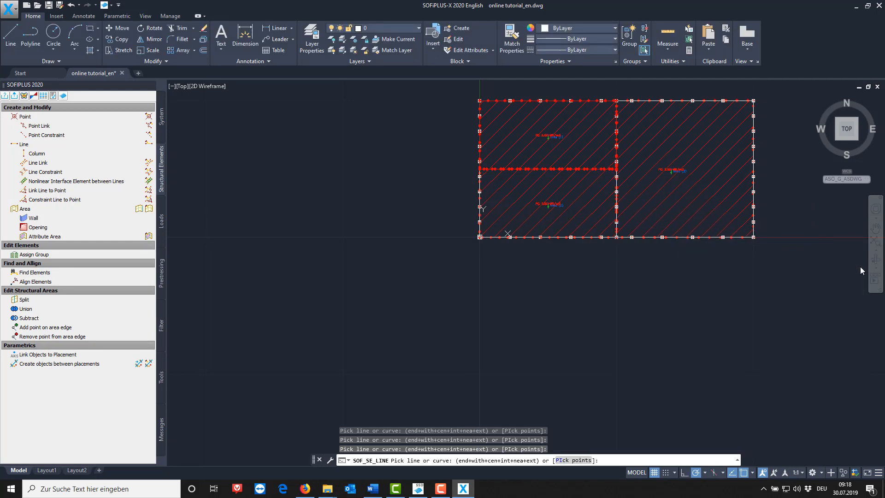
key(Escape)
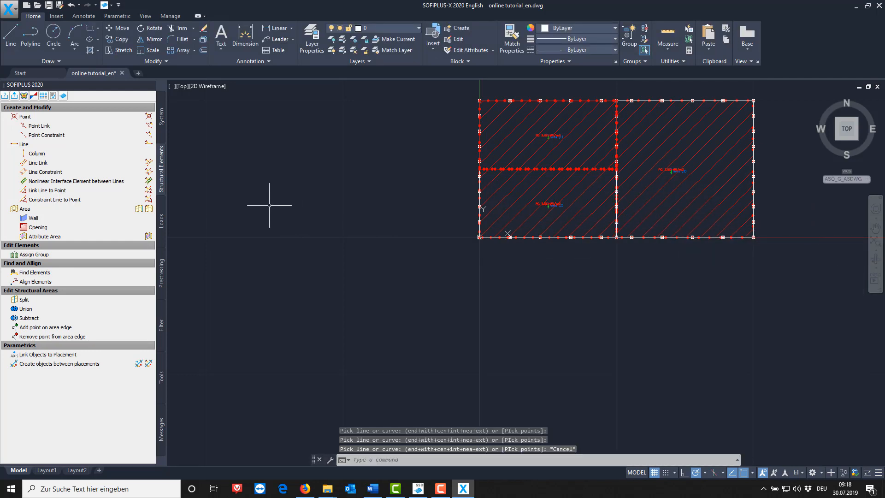
- Start a structural line as a centric beam with cross section 1: B/H/Bw/Hf 1000/600/300/240 mm at start and end
click(88, 146)
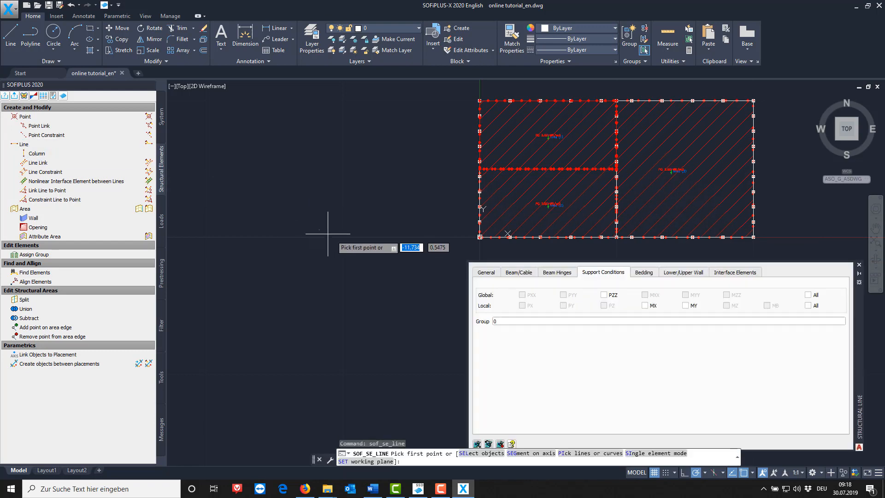
click(485, 273)
click(517, 273)
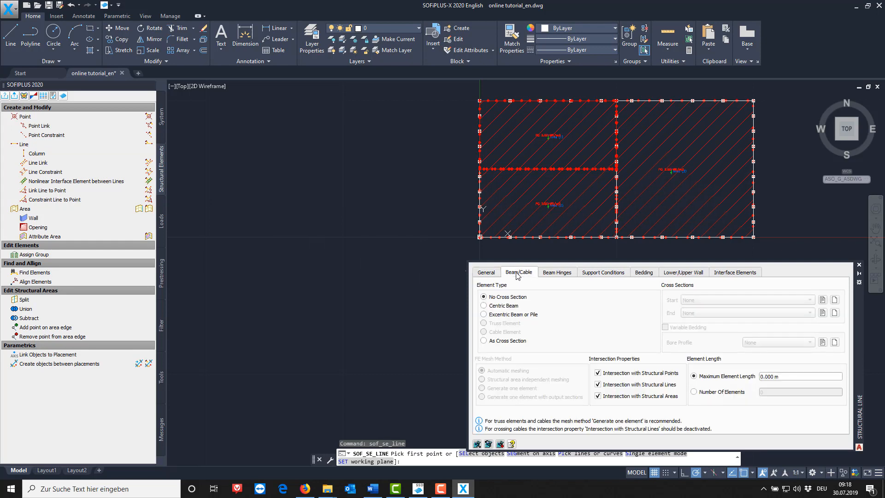
click(497, 306)
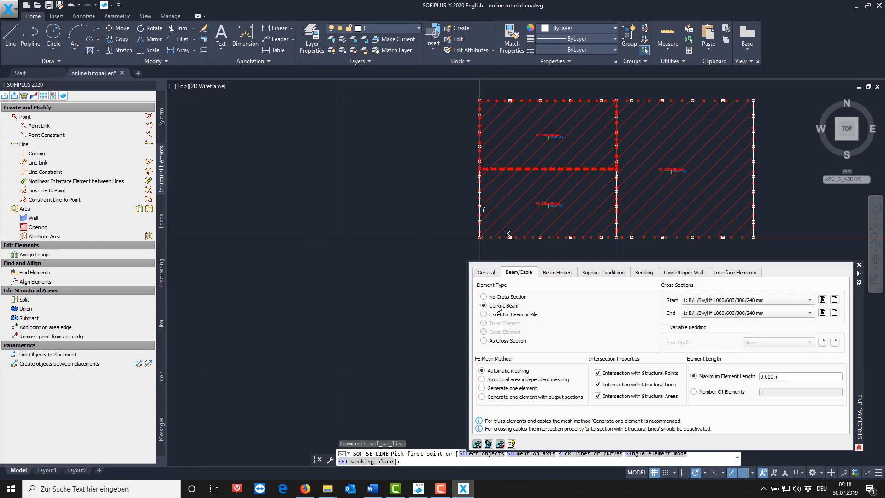
click(810, 301)
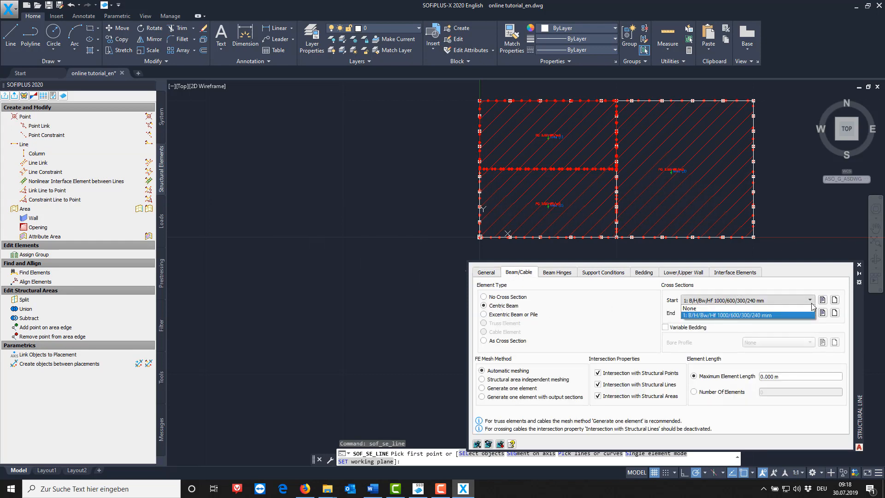
click(811, 302)
click(810, 314)
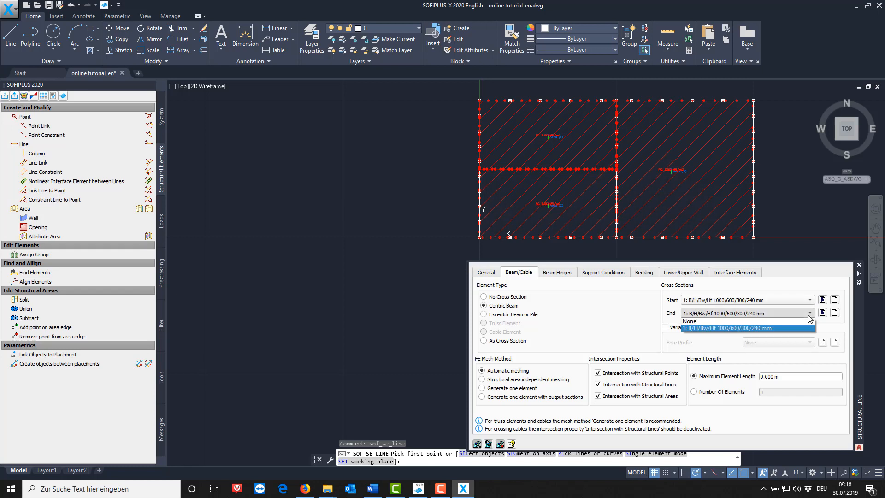
click(810, 315)
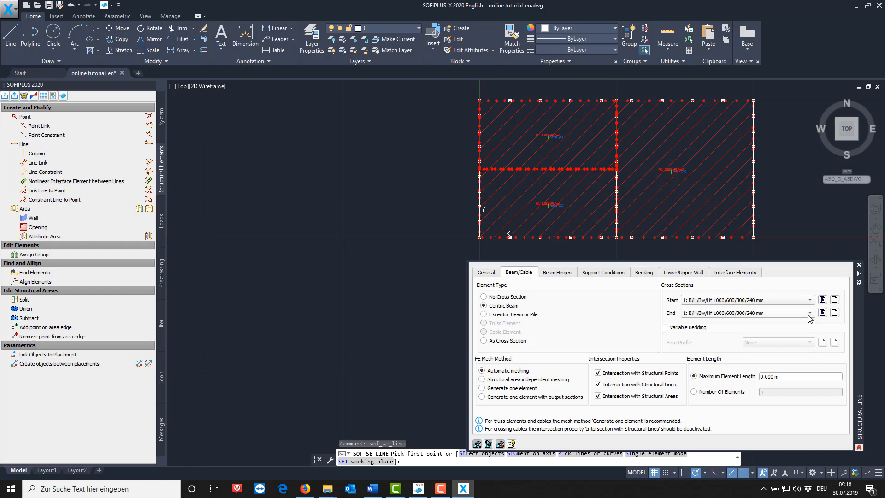
- Create the T-beam on the existing horizontal line between the two left slab areas and end the line command
right_click(395, 175)
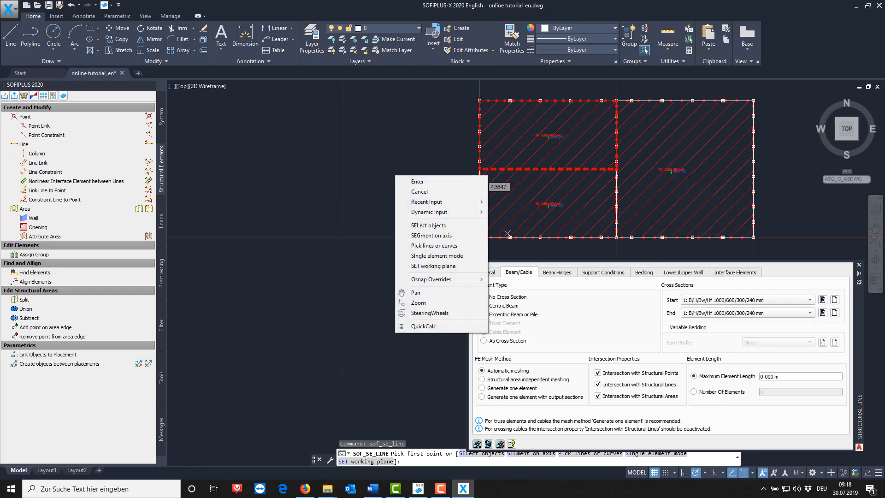
click(408, 245)
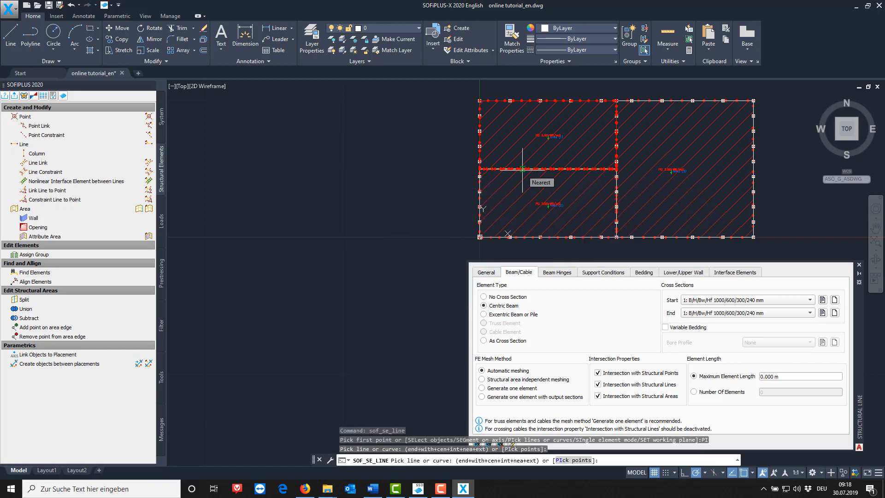
click(860, 265)
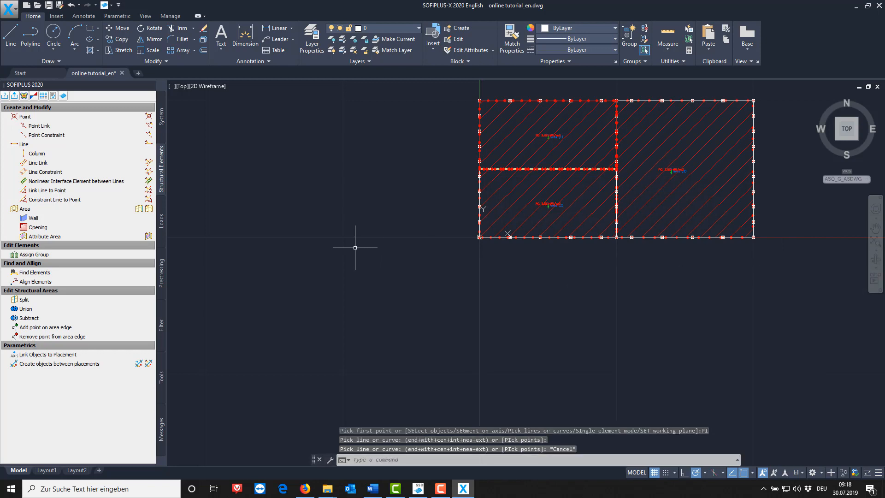
- Start a structural point with a vertical lower column support, circular with a diameter of 0.3 m
click(90, 118)
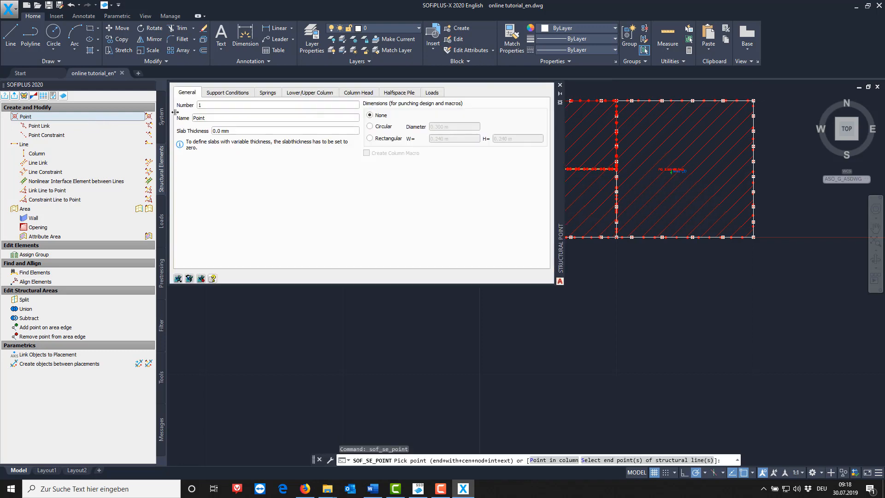
drag(559, 198, 807, 366)
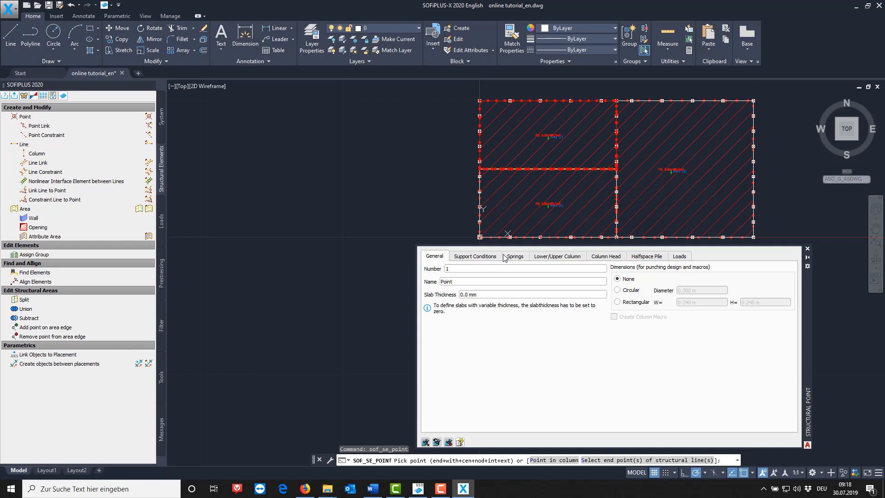
click(539, 259)
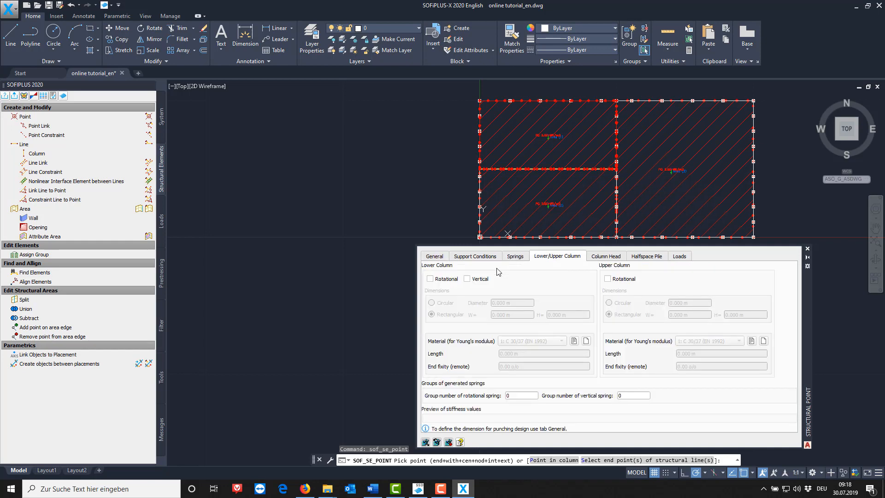
click(468, 279)
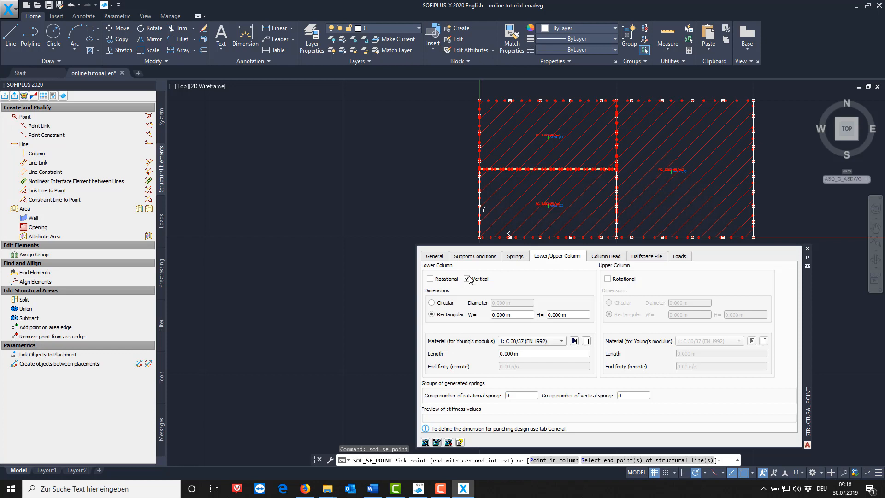
click(437, 304)
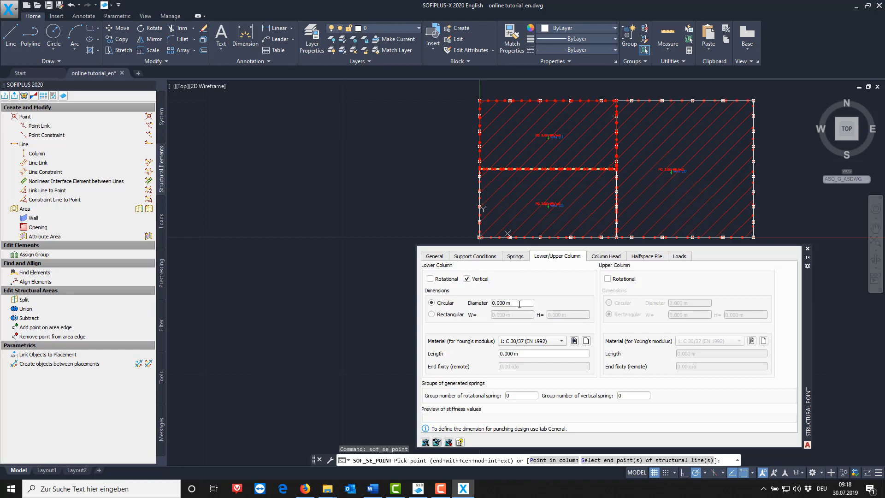
drag(519, 304, 491, 304)
text(0)
- Keep C 30/37 (EN 1992) as the lower column's material and set its length to 3 m
click(562, 341)
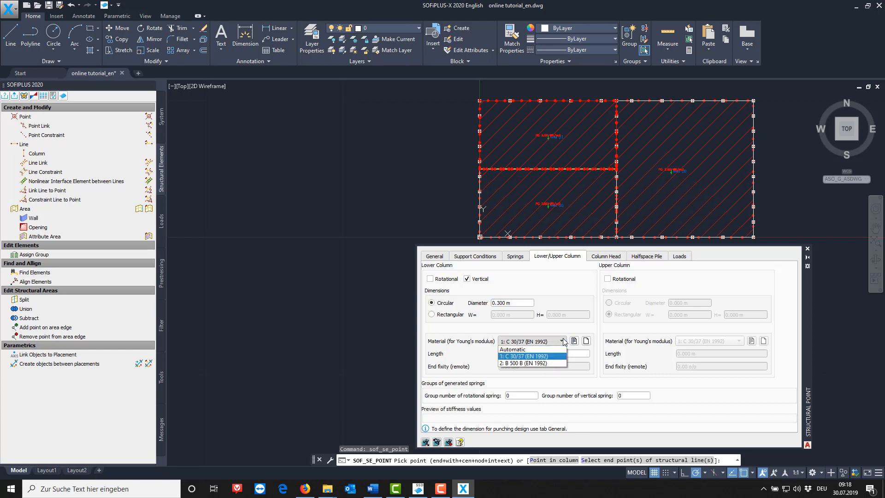
click(563, 341)
click(554, 353)
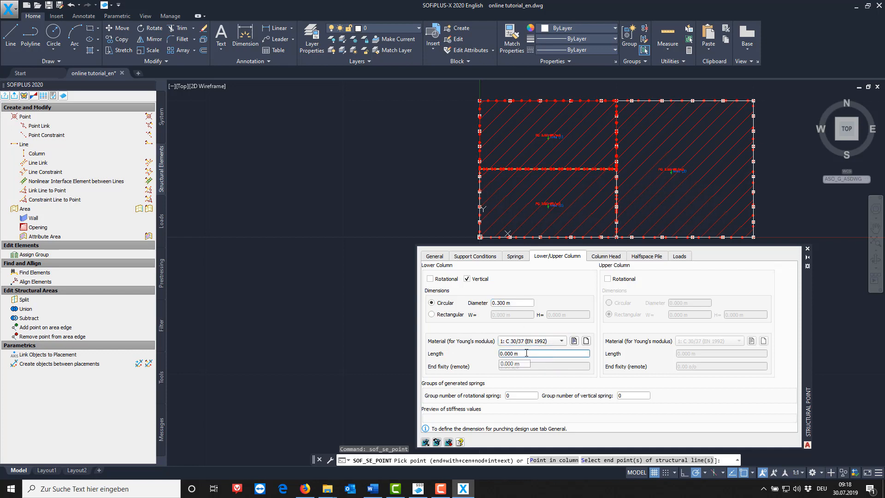
drag(527, 353, 484, 354)
text(3)
key(Tab)
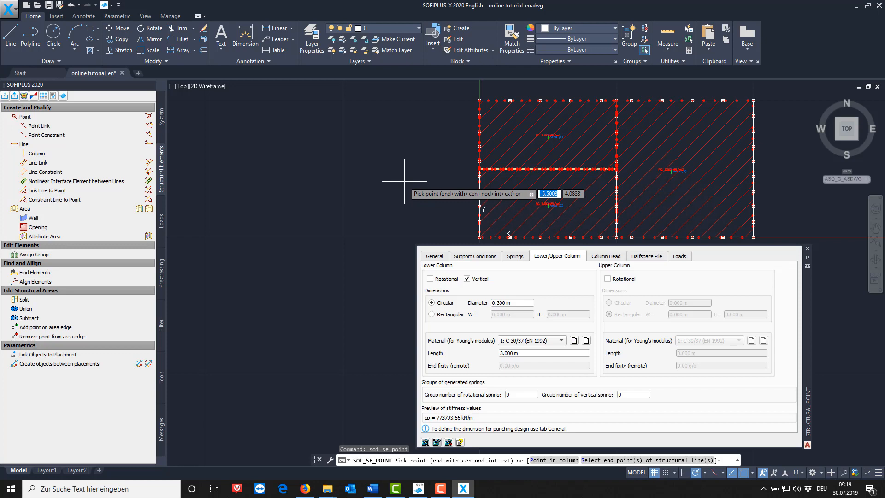
- Place column-supported structural points at coordinates 15,2.5, 15,5 and 15,7.5 in the right slab area, and end the point command
text(15)
key(Tab)
text(2.5)
key(Return)
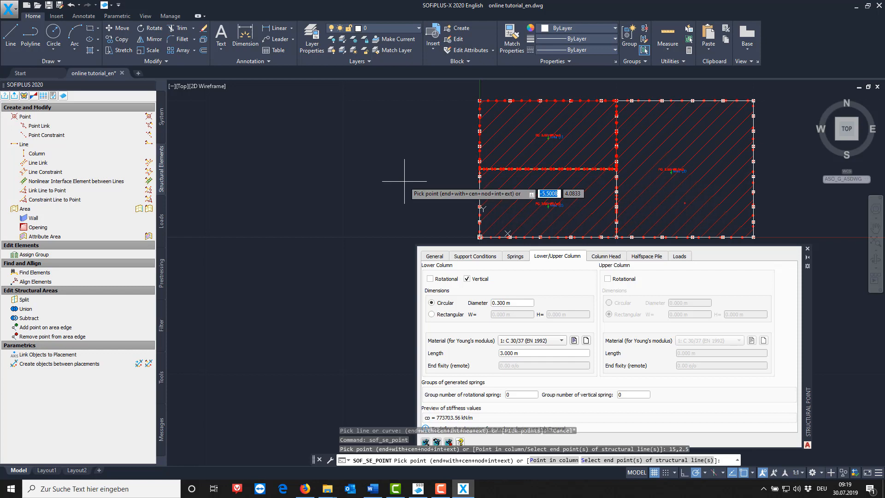
text(15)
key(Tab)
text(5)
key(Return)
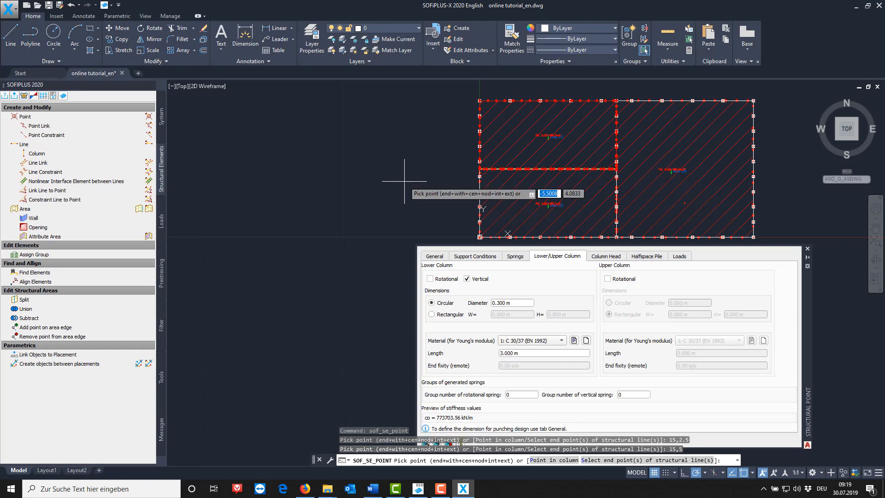
text(15)
key(Tab)
text(7.5)
key(Return)
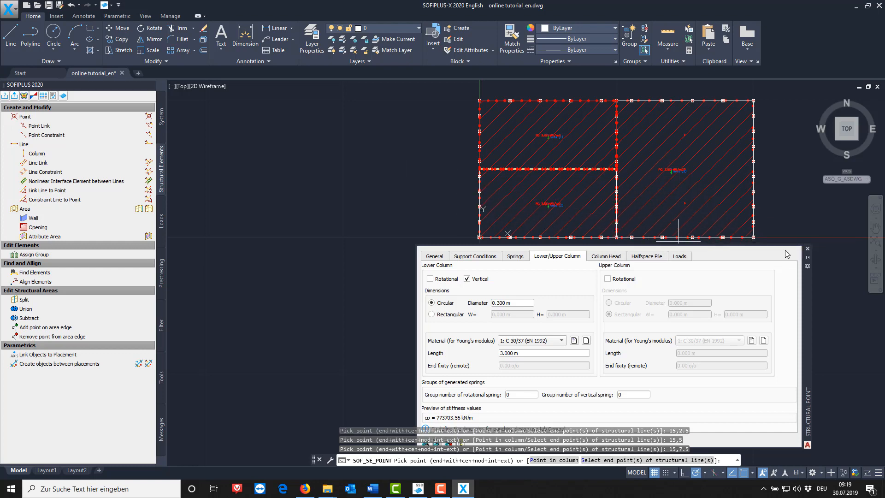
click(807, 248)
key(Escape)
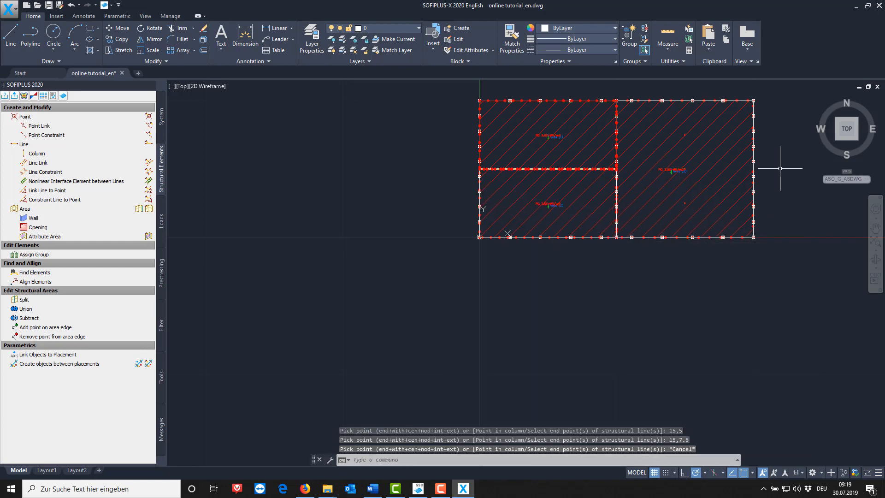
- Export the entire system with its loads to SOFiSTiK, using quadrangle elements and automatically determined mesh density
scroll(784, 170, up, 4)
mouse_move(680, 158)
middle_down()
mouse_move(680, 175)
mouse_move(709, 201)
middle_up()
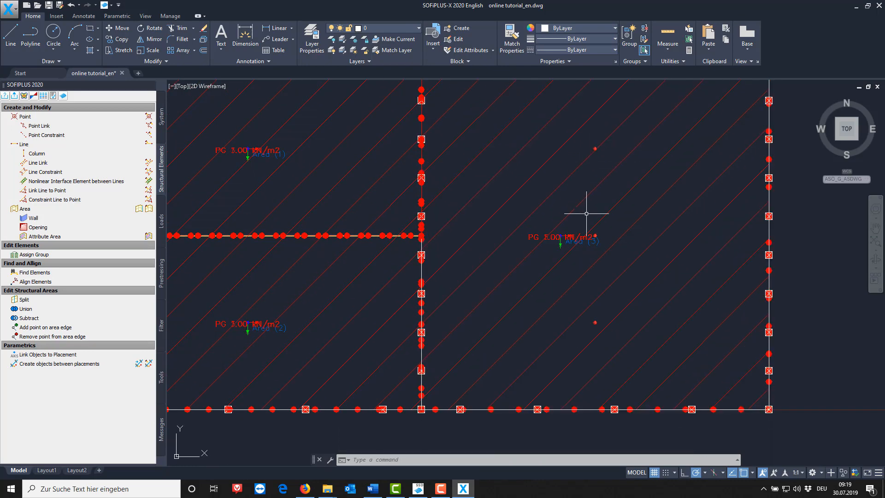
scroll(586, 214, down, 2)
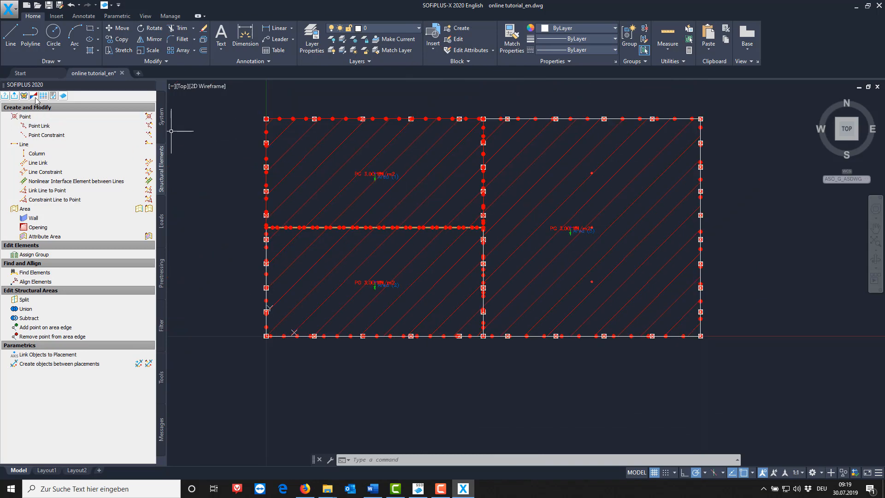
click(14, 95)
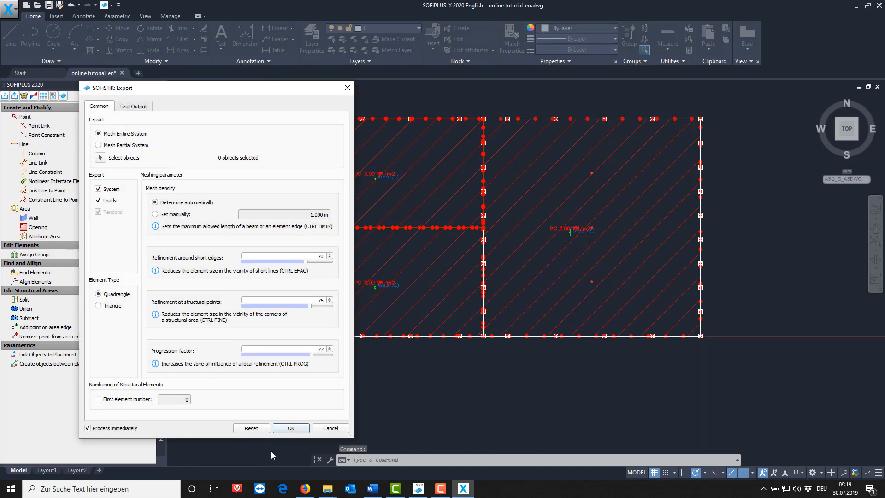
click(281, 427)
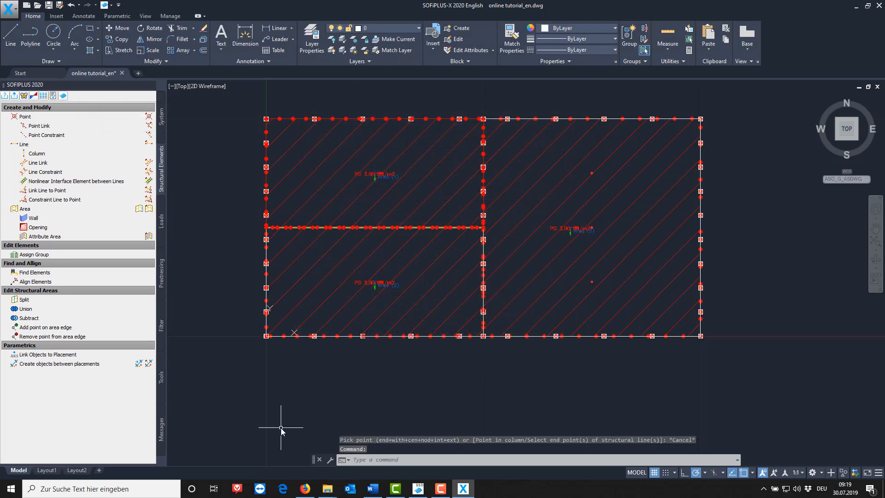
- Switch to SOFiSTiK Structural Desktop and examine the exported slab model in the 3D system visualization
click(418, 489)
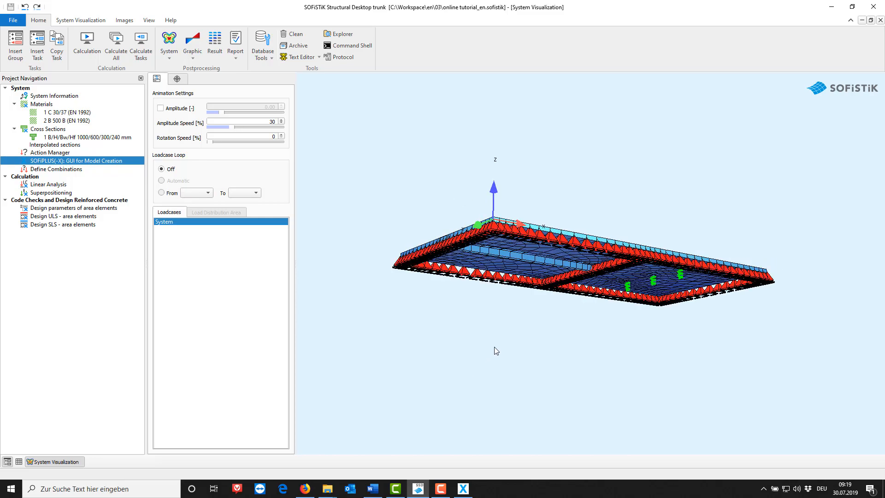
drag(501, 336, 454, 414)
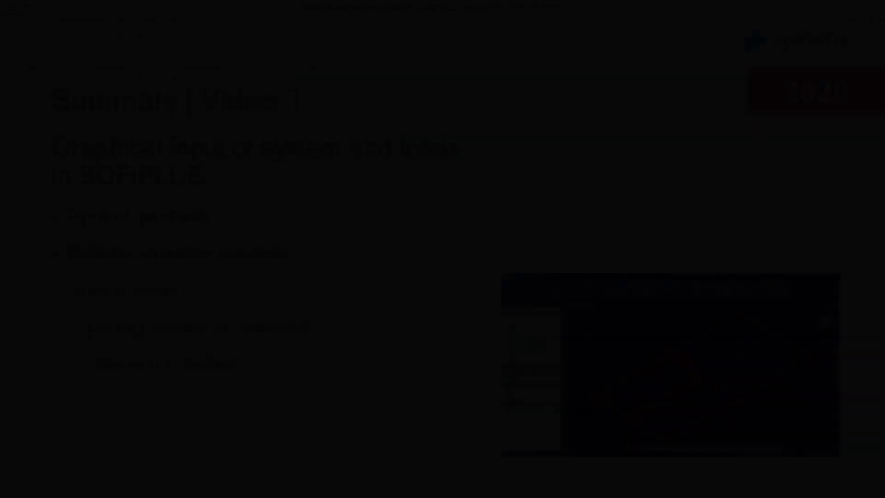